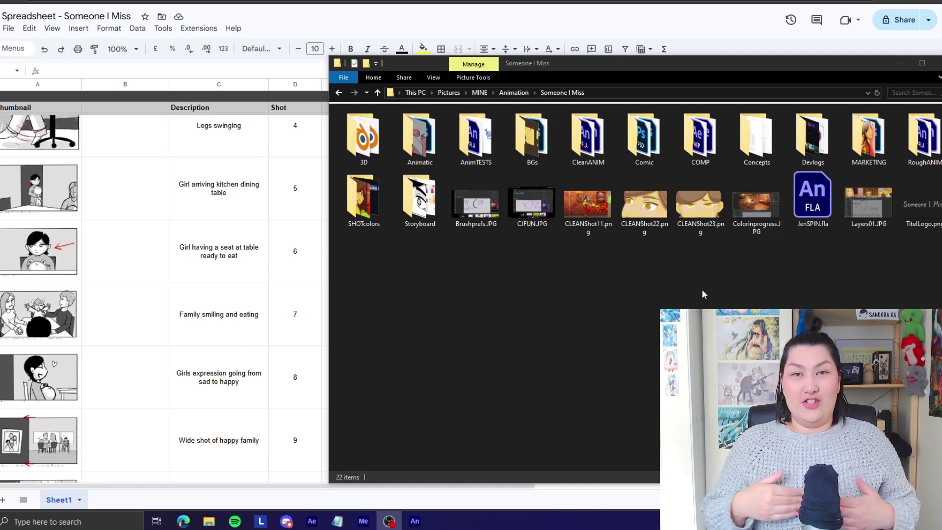
# - Open the animation file CLEANShot08.fla from the CleanANIM folder in Adobe Animate
pyautogui.doubleClick(587, 137)
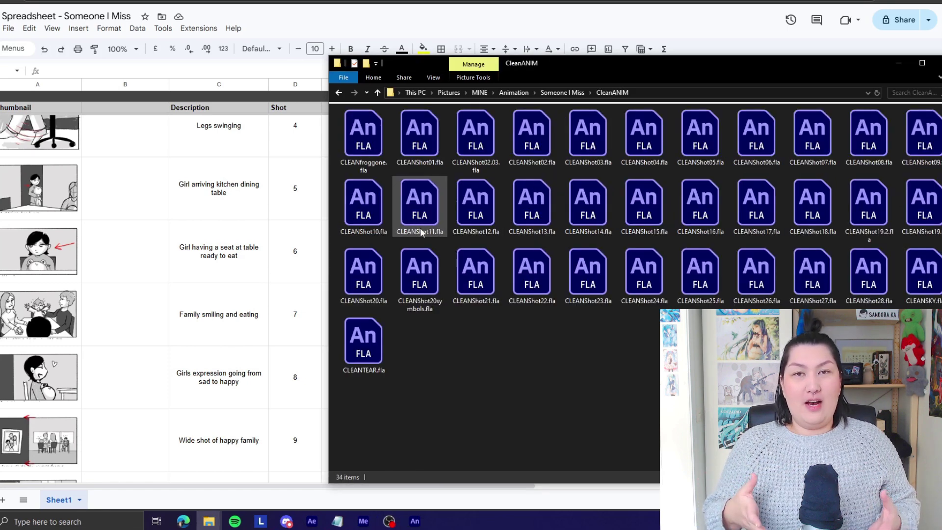
pyautogui.doubleClick(873, 146)
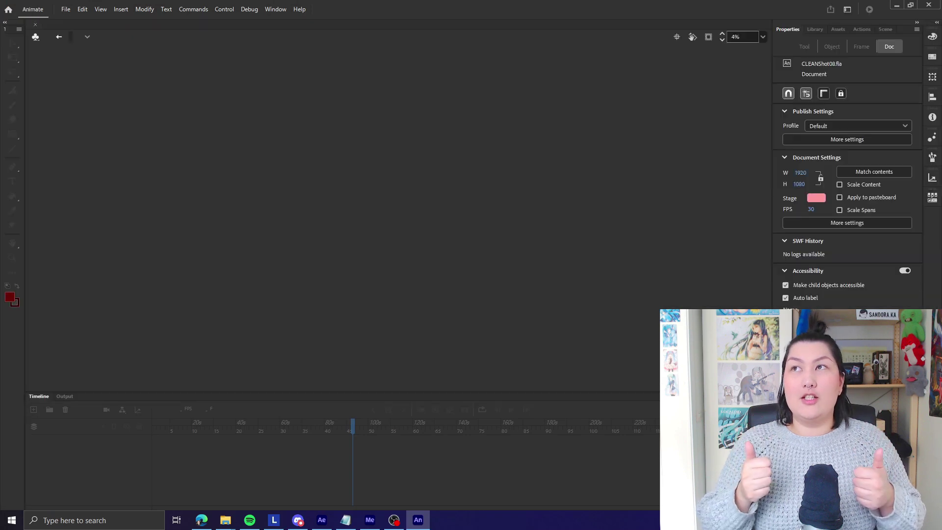
pyautogui.scroll(-3, 488, 279)
pyautogui.scroll(2, 488, 279)
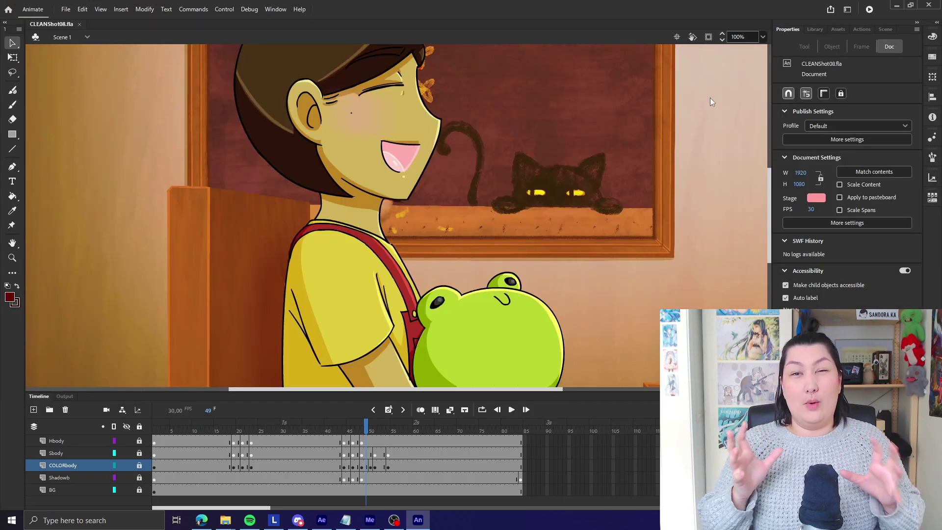
pyautogui.click(763, 36)
pyautogui.click(774, 99)
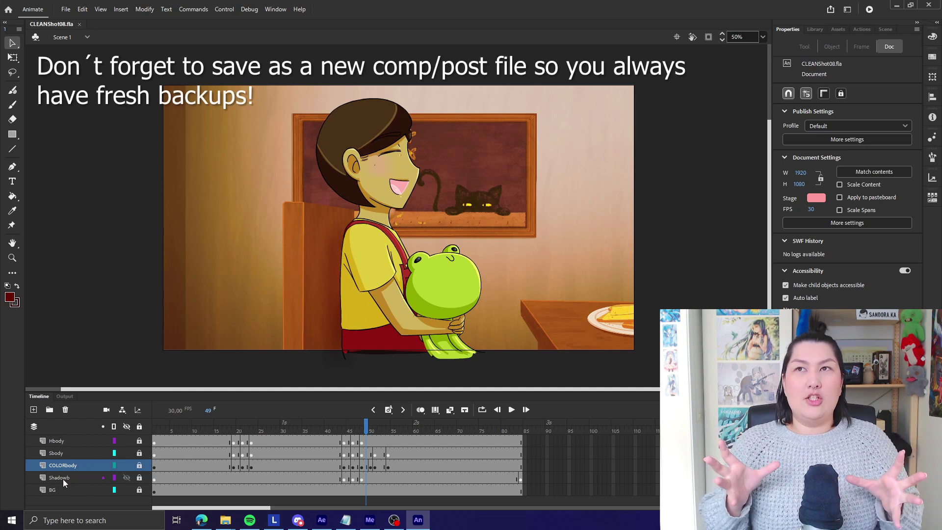
# - Save the document as a new file named COMPShot08.fla in the FOR COMP folder
pyautogui.click(65, 9)
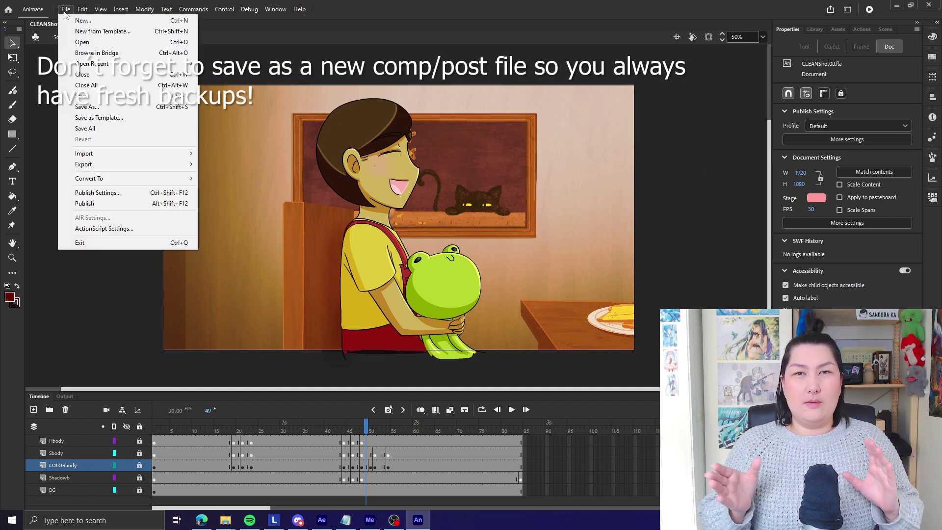
pyautogui.click(102, 108)
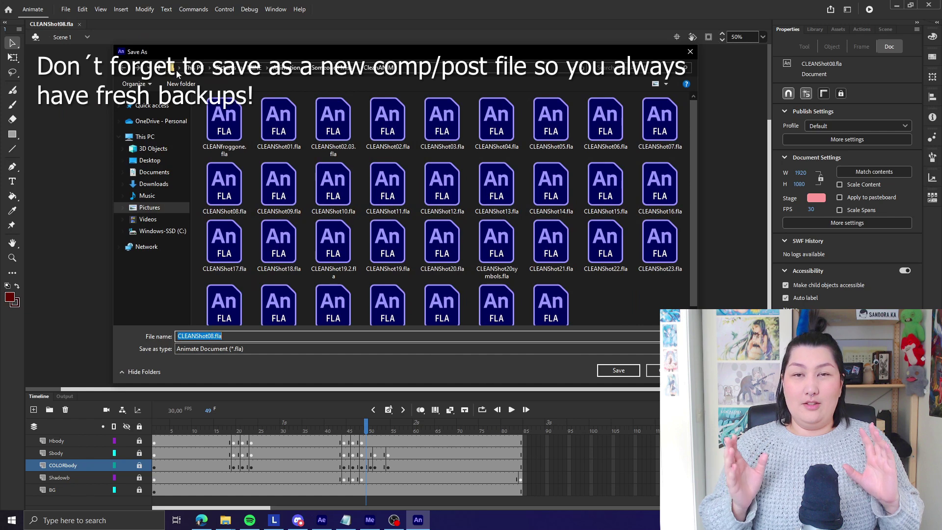
pyautogui.click(164, 73)
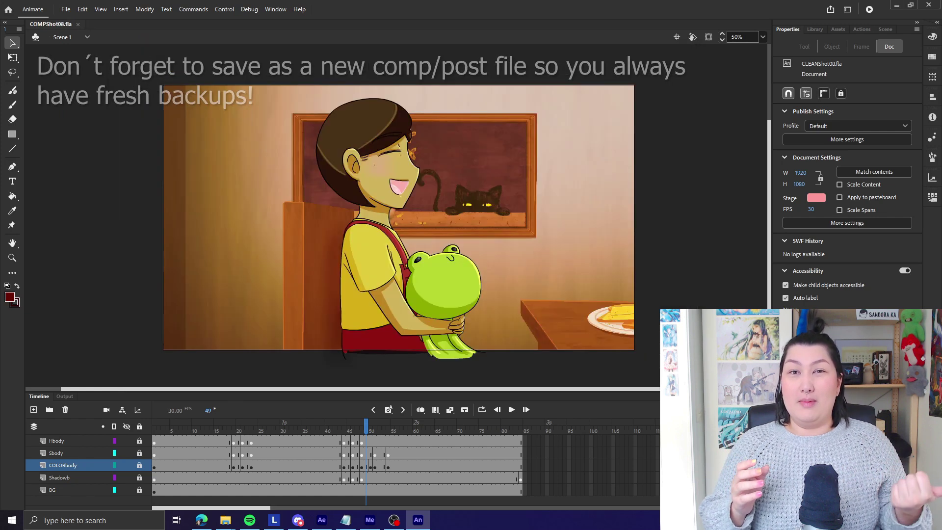
# - Delete the BG layer and set the stage colour to white (#FFFFFF)
pyautogui.moveTo(83, 390); pyautogui.dragTo(83, 362)
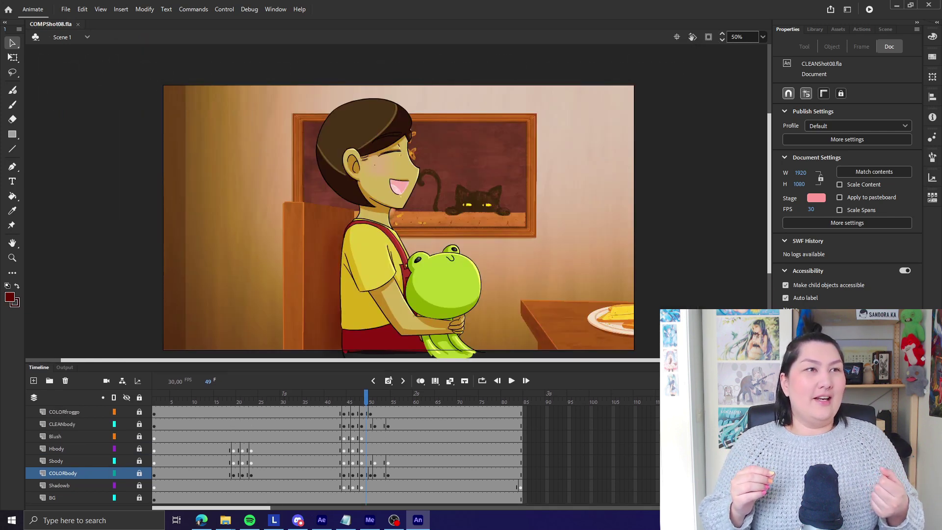
pyautogui.click(82, 497)
pyautogui.click(65, 381)
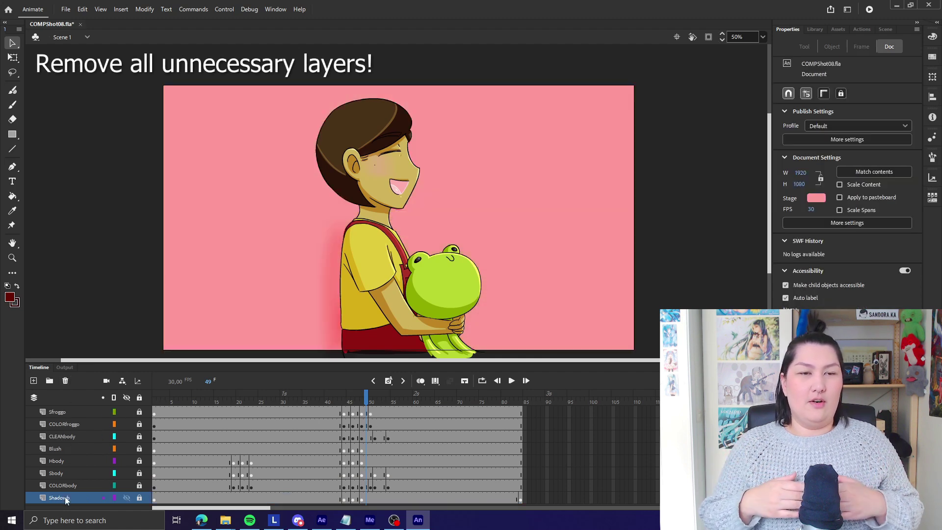
pyautogui.click(812, 199)
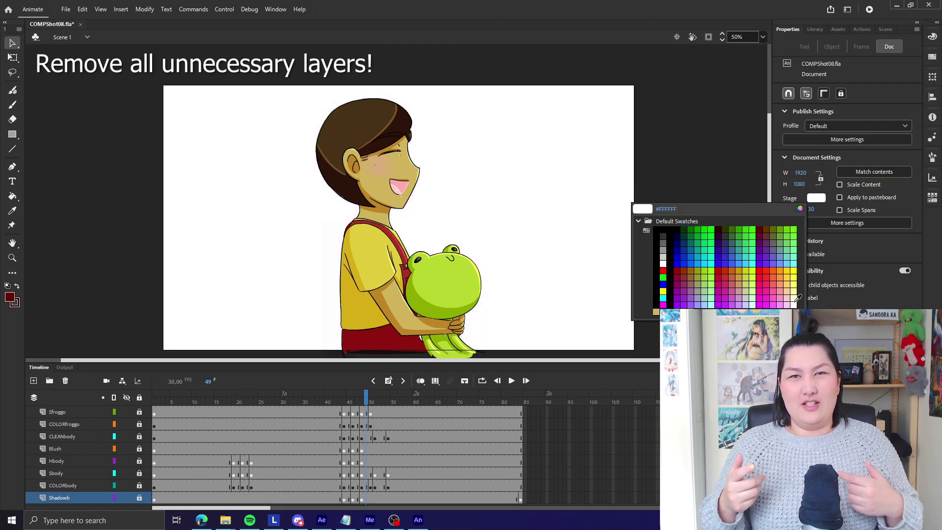
pyautogui.click(663, 263)
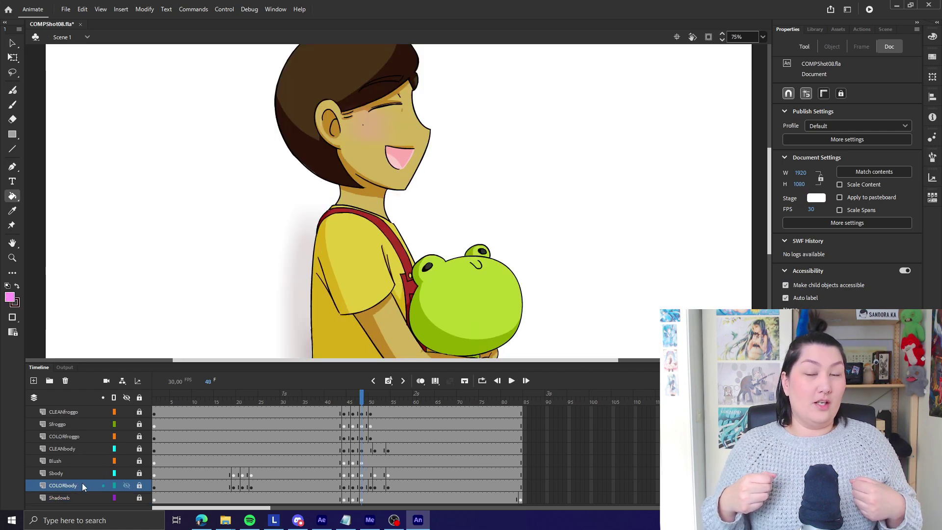
# - Select the line-art frames on the CLEANbody layer with Edit Multiple Frames enabled
pyautogui.click(103, 449)
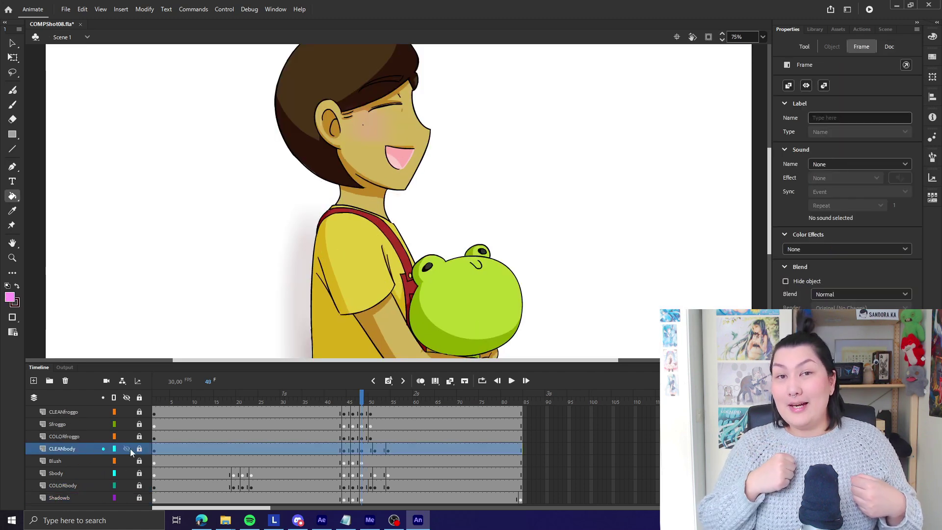
pyautogui.click(435, 380)
pyautogui.click(156, 450)
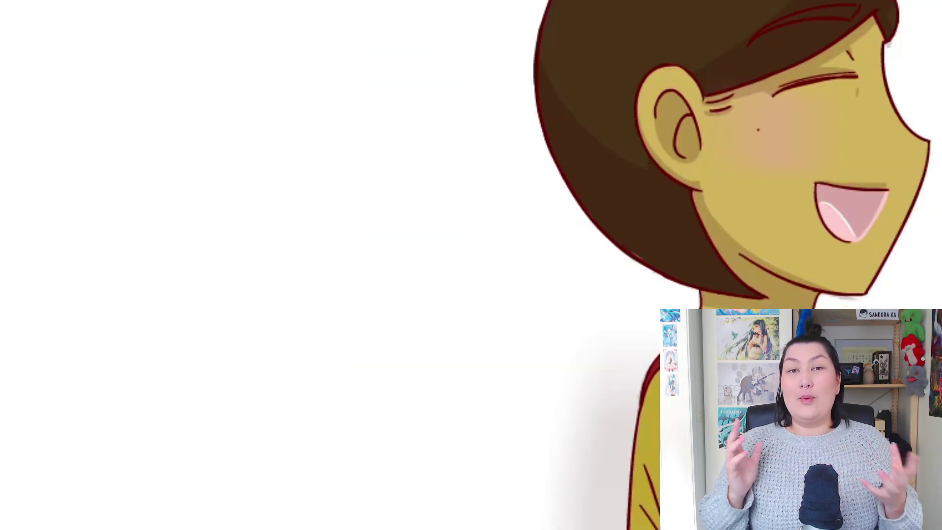
# - Start a movie export as a PNG sequence and create a folder named Scene08 inside FOR COMP for it
pyautogui.click(66, 9)
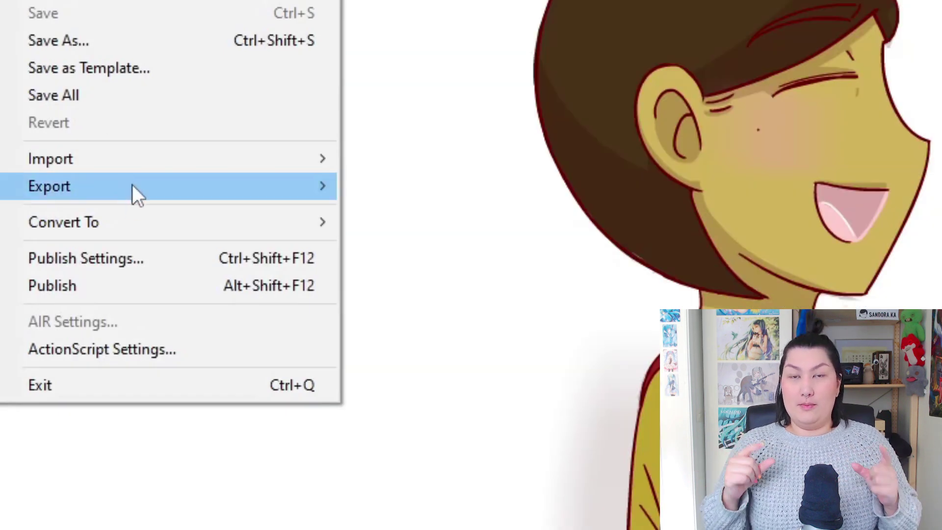
pyautogui.moveTo(131, 185)
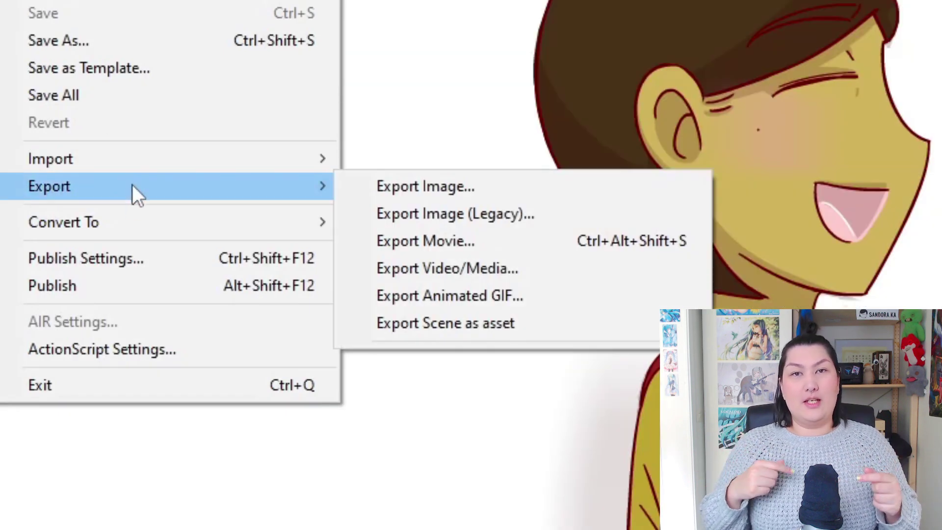
pyautogui.click(461, 242)
pyautogui.click(156, 69)
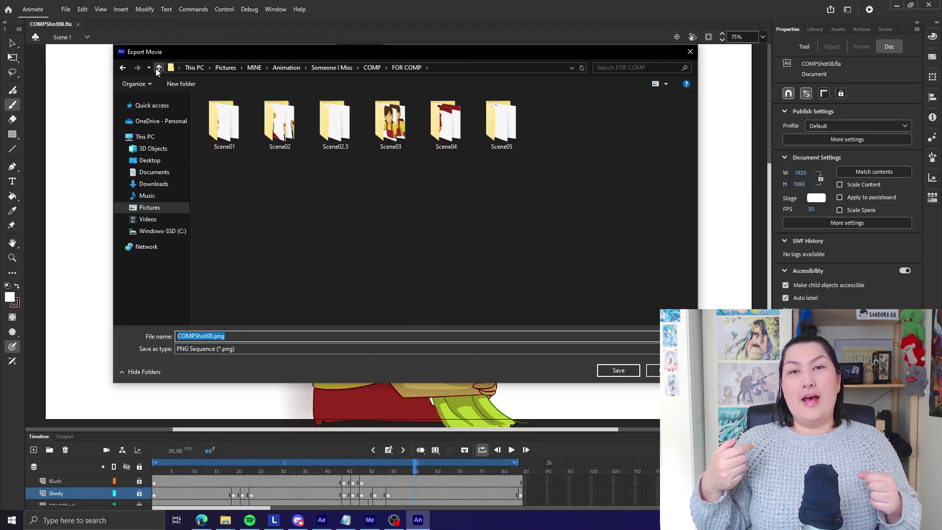
pyautogui.rightClick(469, 193)
pyautogui.moveTo(540, 335)
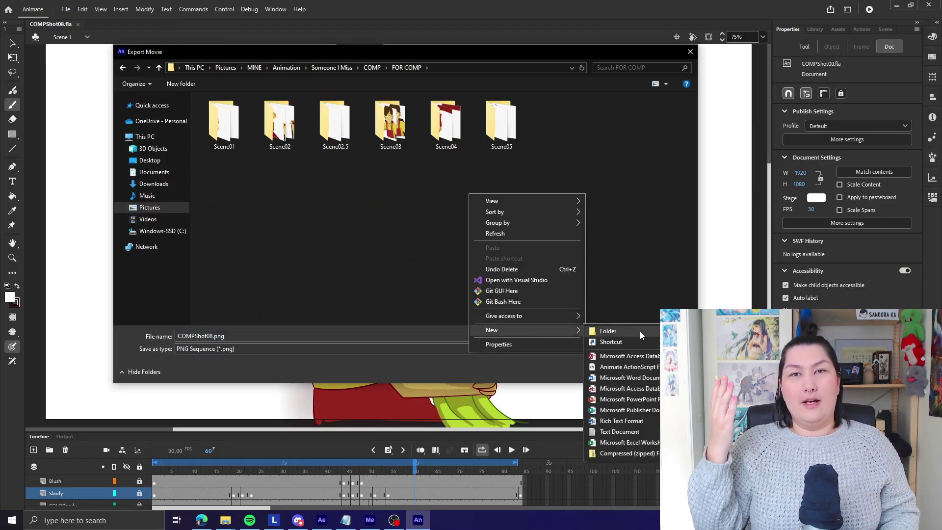
pyautogui.click(639, 331)
pyautogui.write('Scene')
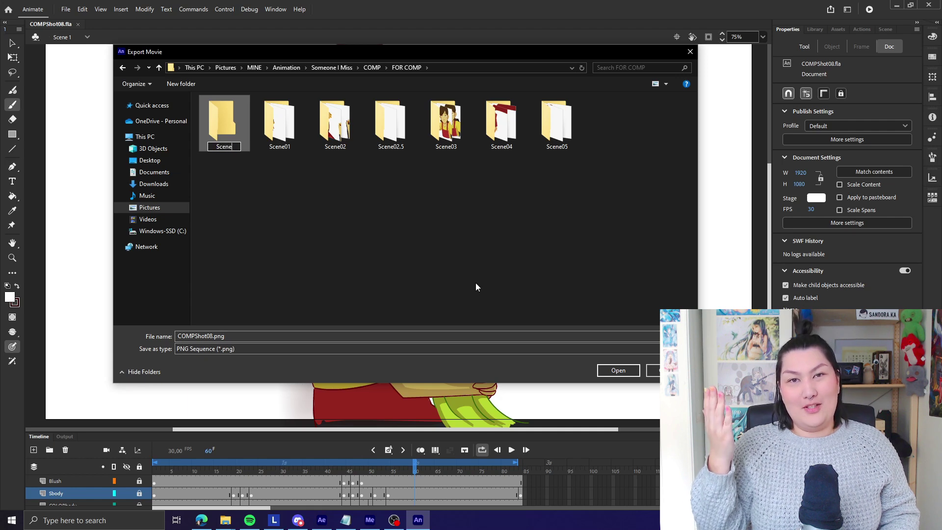
pyautogui.write('08')
pyautogui.click(469, 278)
# - Export the COMPShot08.png sequence into Scene08 at full document size with 32 bit colours, and check the exported frames in that folder
pyautogui.doubleClick(558, 147)
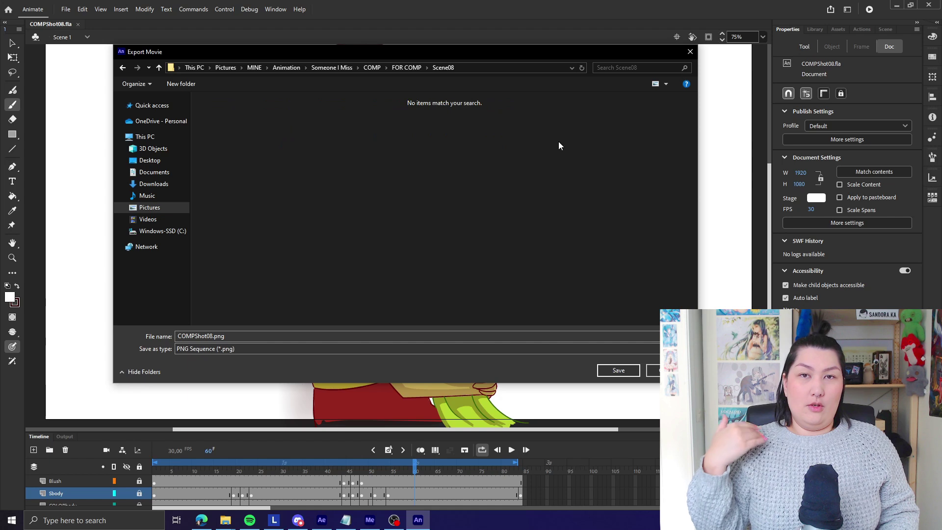
pyautogui.click(618, 371)
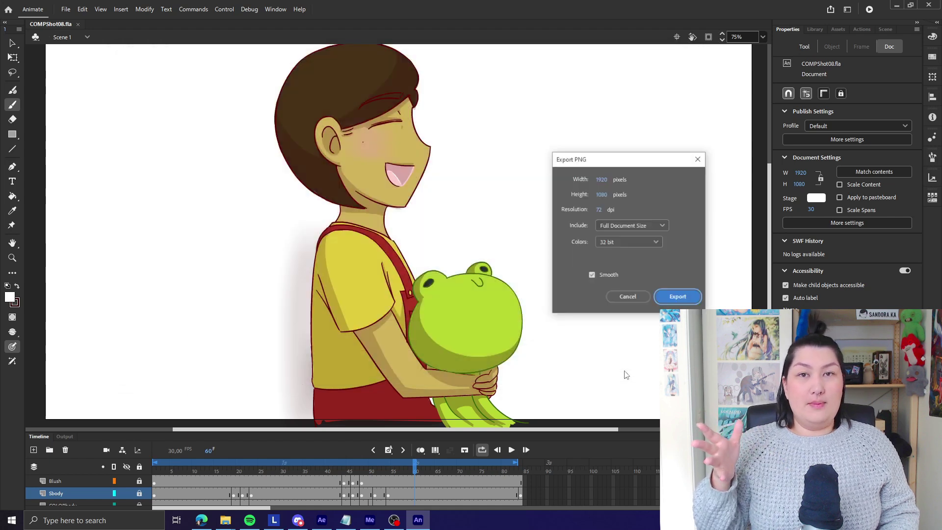
pyautogui.moveTo(228, 517)
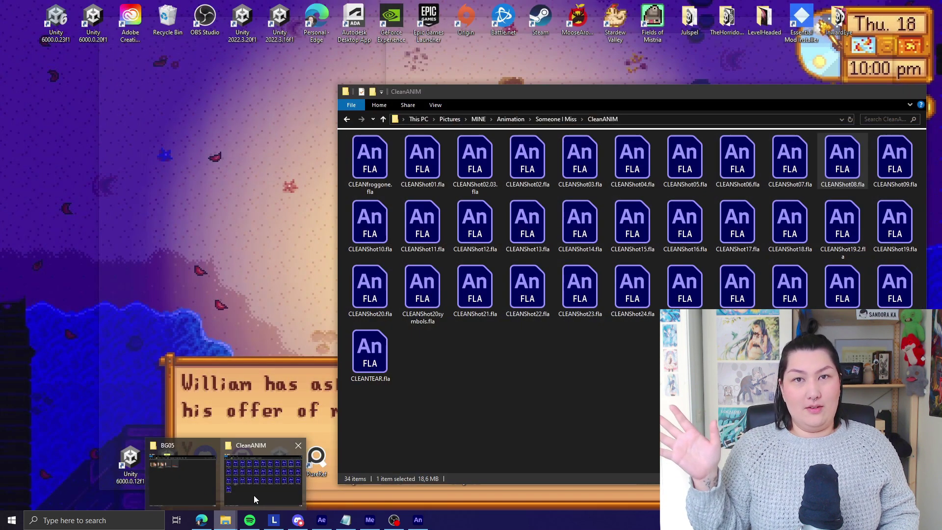
pyautogui.click(254, 495)
pyautogui.moveTo(670, 93); pyautogui.dragTo(376, 64)
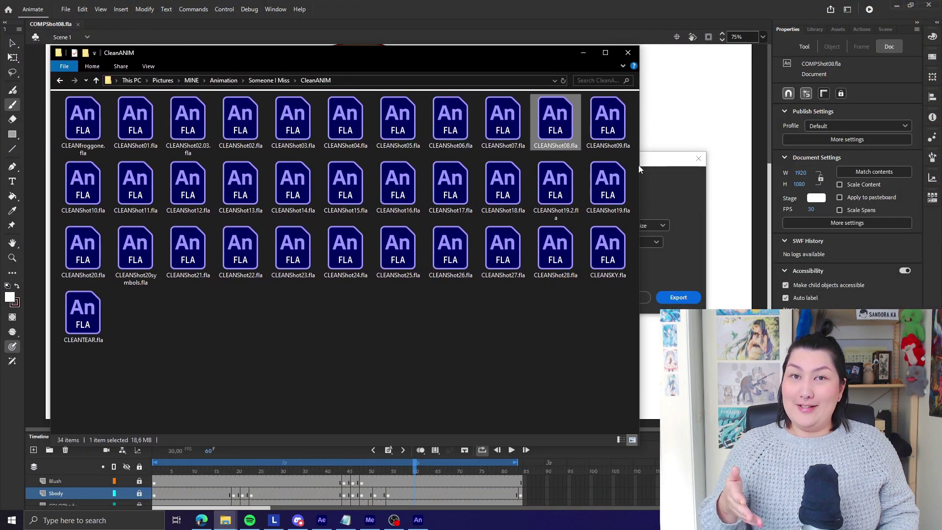
pyautogui.click(637, 164)
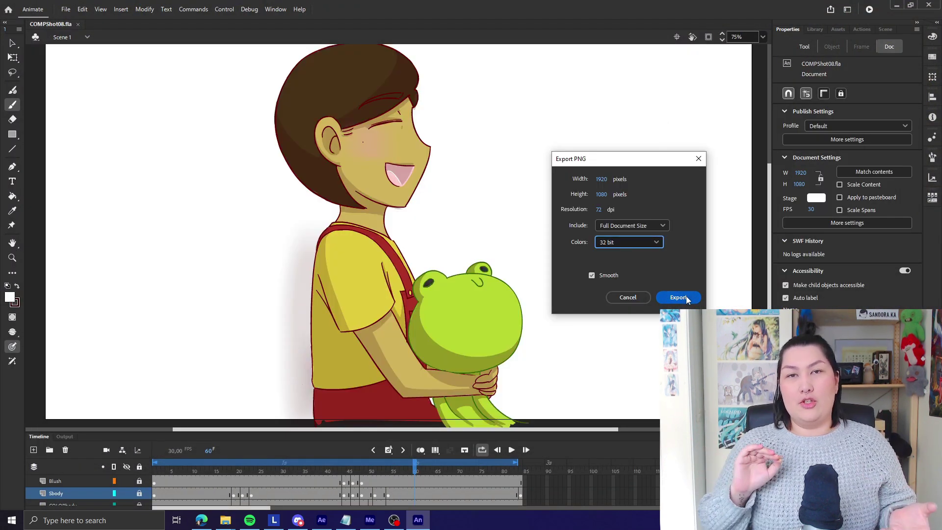
pyautogui.click(678, 298)
pyautogui.click(243, 491)
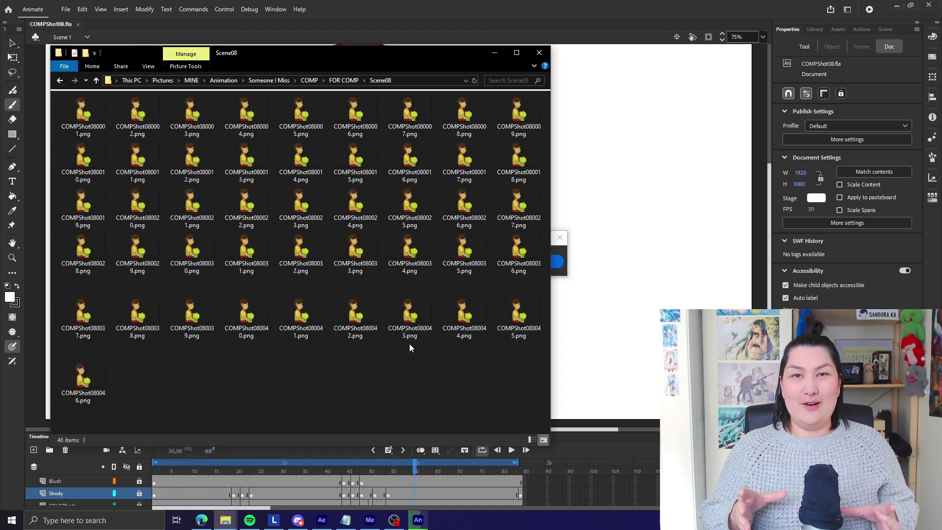
pyautogui.scroll(-1, 380, 383)
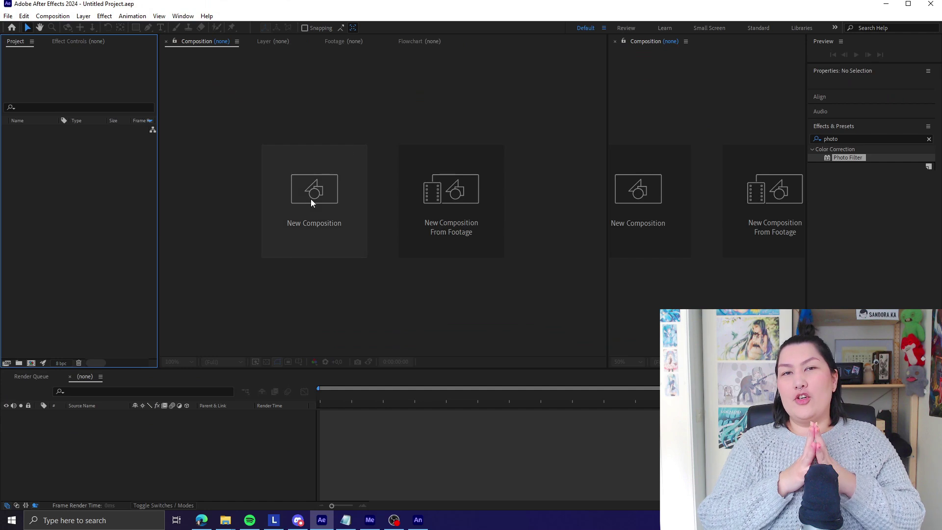
# - In After Effects, create the 1920 x 1080, 24 fps composition SIMComp08 and add BG08.png as a layer trimmed to the shot's length
pyautogui.click(311, 199)
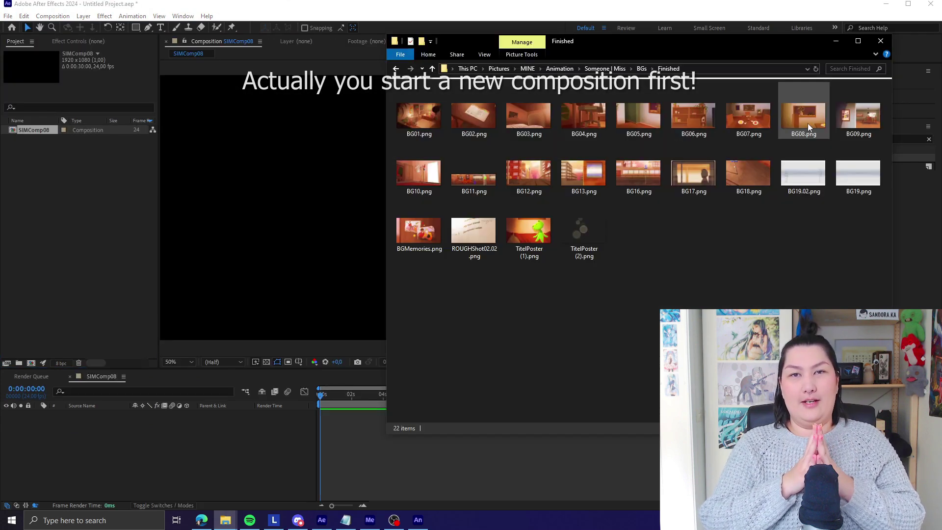
pyautogui.moveTo(811, 113); pyautogui.dragTo(56, 206)
pyautogui.moveTo(38, 142); pyautogui.dragTo(360, 415)
pyautogui.moveTo(657, 413); pyautogui.dragTo(363, 416)
pyautogui.moveTo(657, 403); pyautogui.dragTo(365, 426)
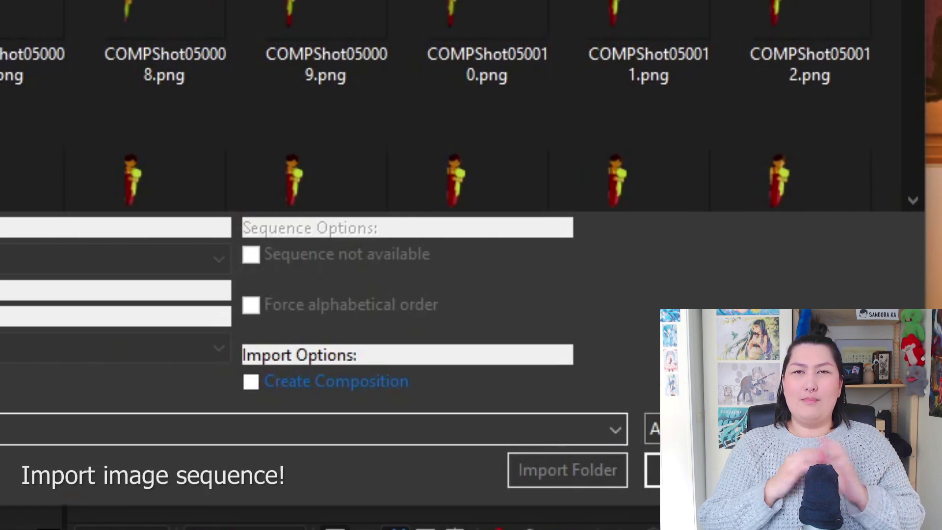
# - Import COMPShot080001.png from the Scene08 folder as a PNG sequence and place it above the BG08.png layer in SIMComp08
pyautogui.hotkey('alt', 'Up')
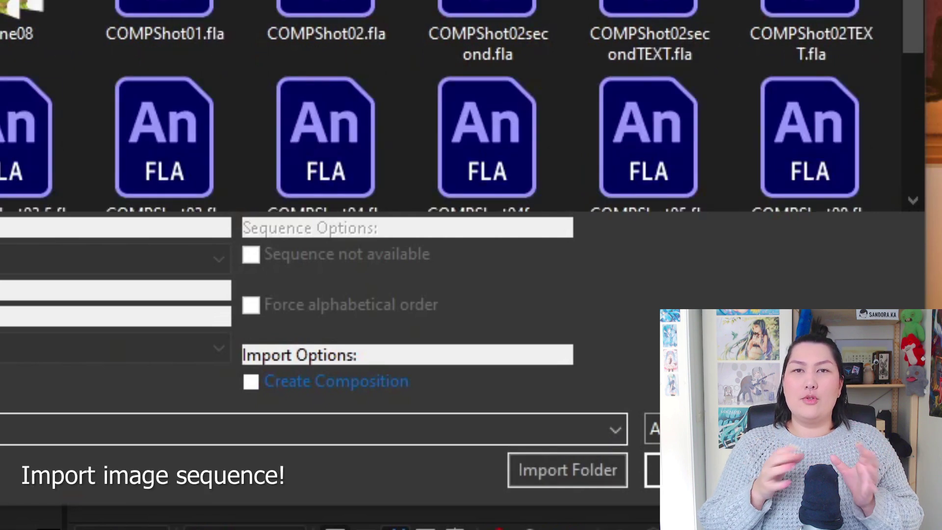
pyautogui.doubleClick(29, 22)
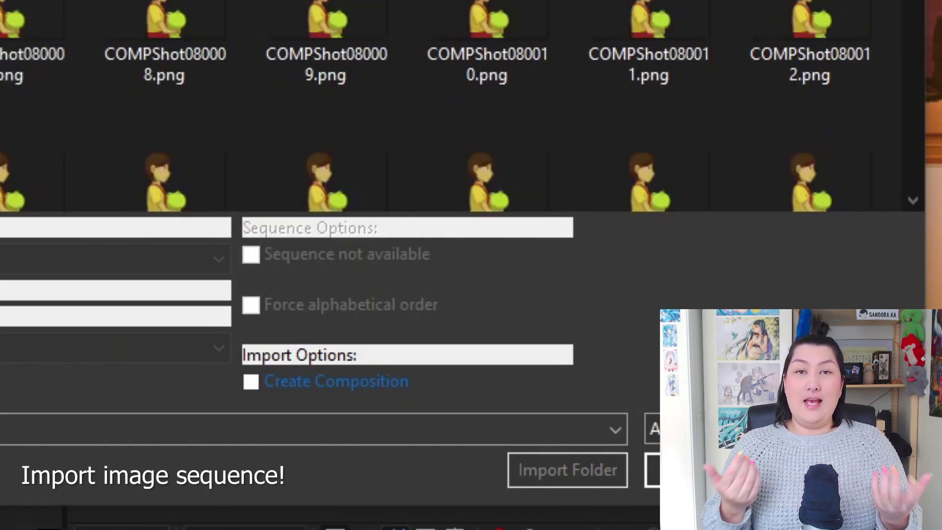
pyautogui.click(14, 44)
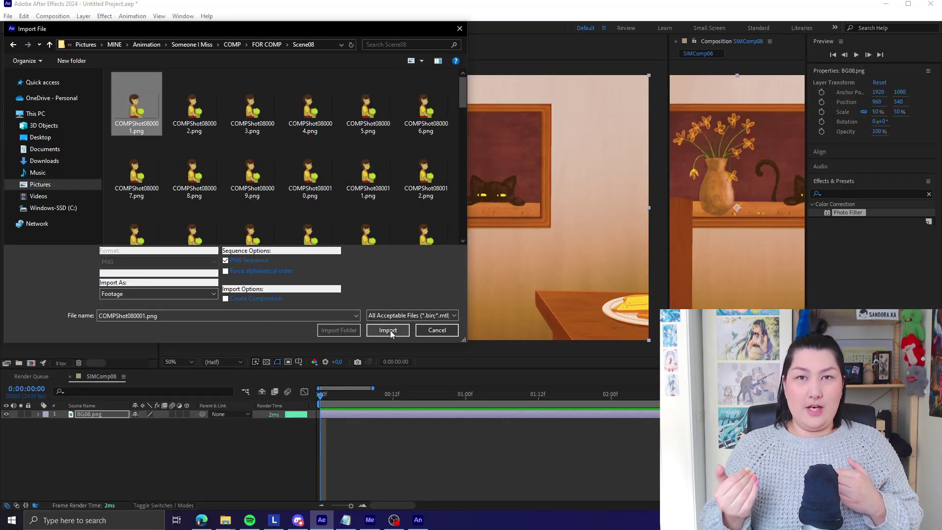
pyautogui.click(698, 449)
pyautogui.moveTo(37, 139); pyautogui.dragTo(361, 417)
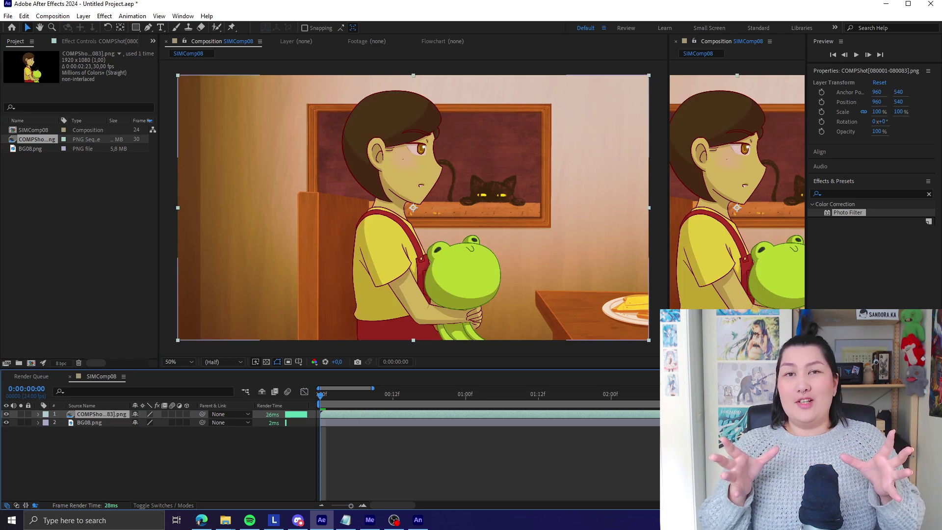
# - Save the After Effects project as SIMComp08.aep in the COMP folder
pyautogui.click(89, 422)
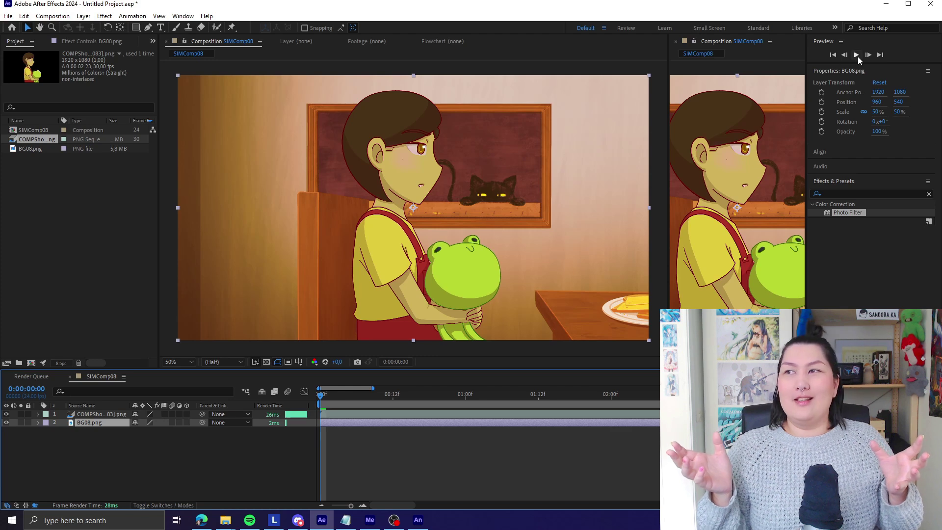
pyautogui.click(7, 18)
pyautogui.moveTo(47, 118)
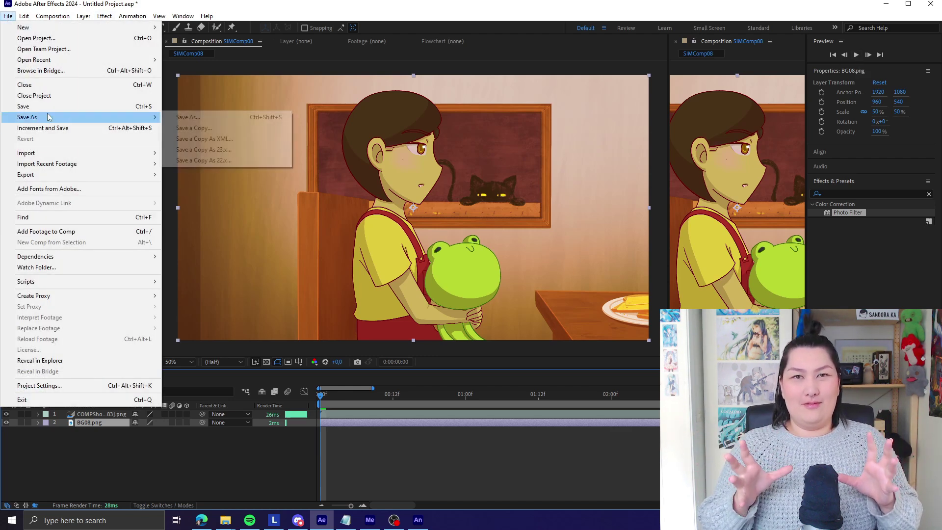
pyautogui.click(189, 117)
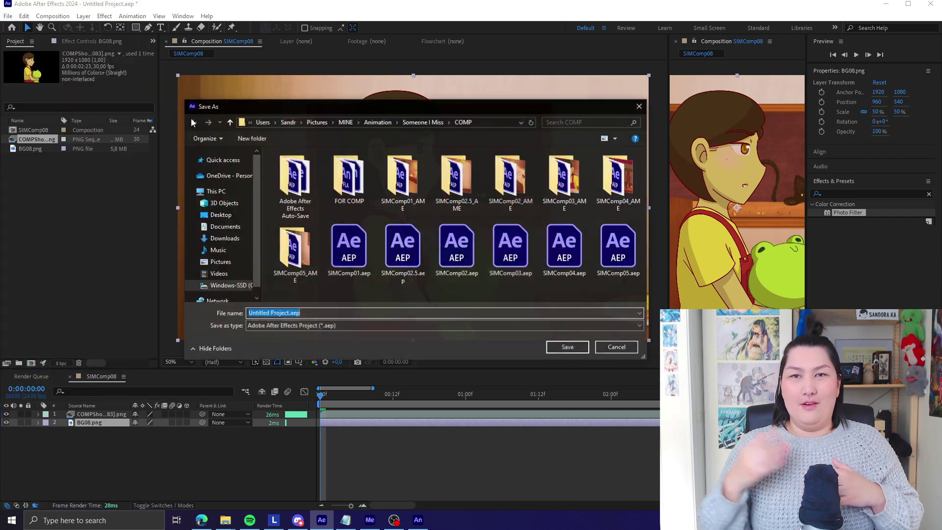
pyautogui.click(274, 314)
pyautogui.moveTo(289, 313); pyautogui.dragTo(234, 318)
pyautogui.write('SIMComp08')
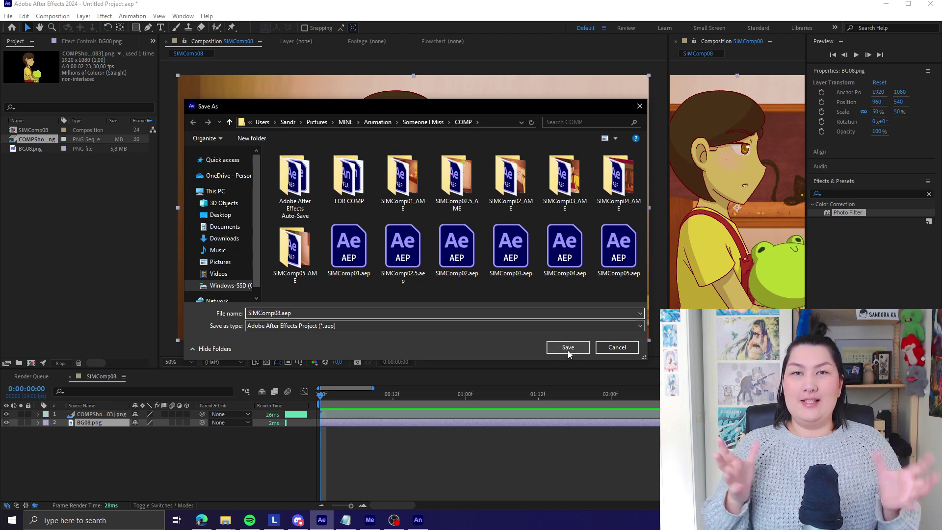
pyautogui.click(568, 347)
# - Preview the composition's playback and examine the character's face up close at 100% magnification
pyautogui.click(859, 58)
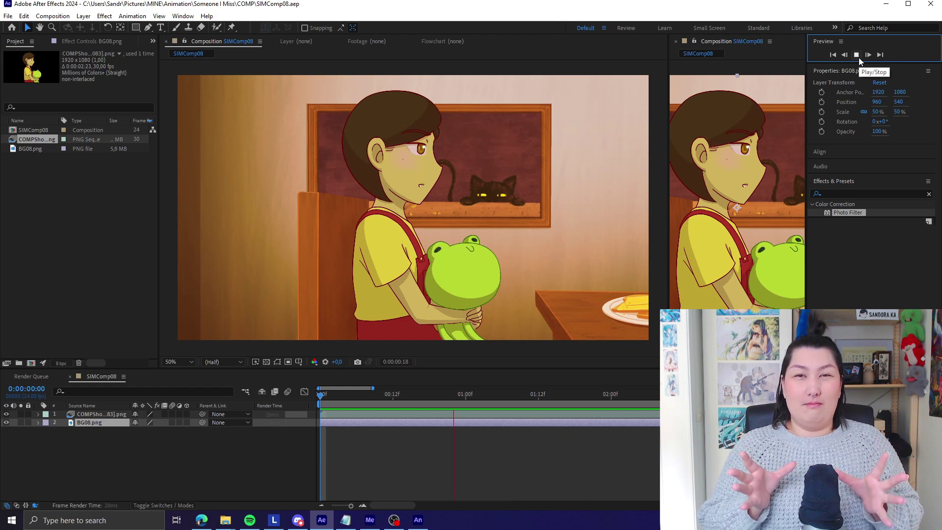
pyautogui.click(858, 58)
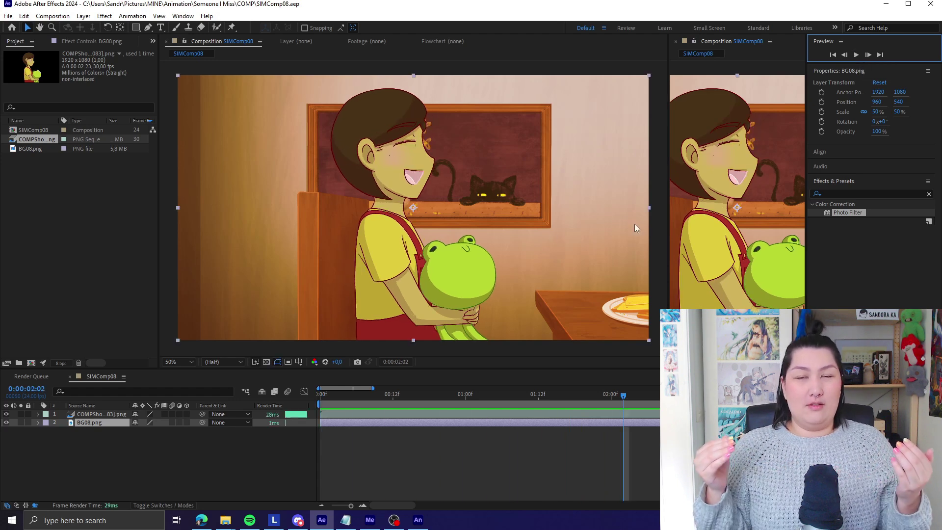
pyautogui.press('.')
pyautogui.press('.')
pyautogui.moveTo(378, 135); pyautogui.dragTo(408, 203)
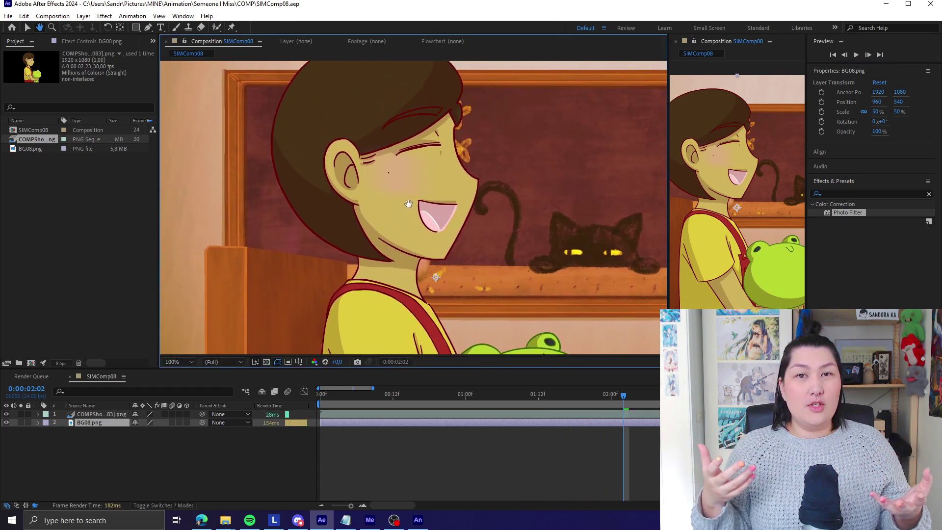
pyautogui.press('v')
# - Lock the BG08.png background layer
pyautogui.click(498, 464)
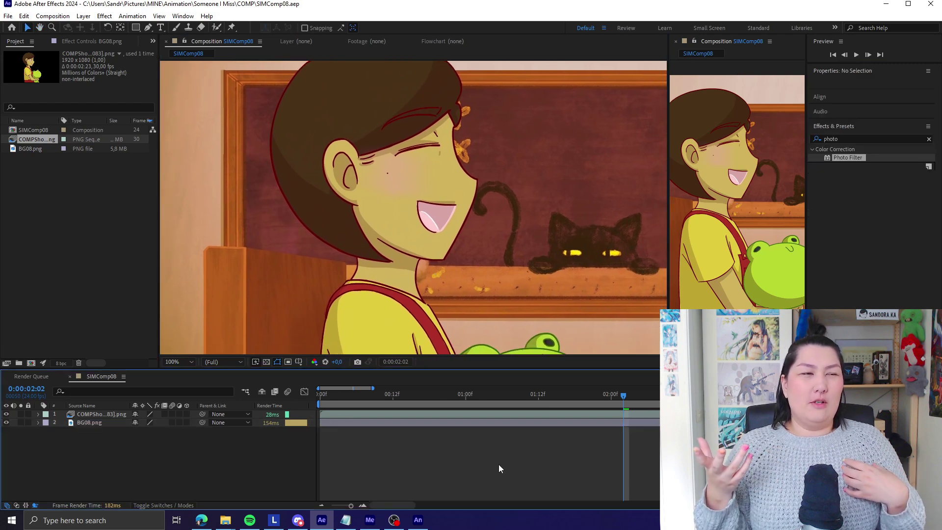
pyautogui.click(382, 422)
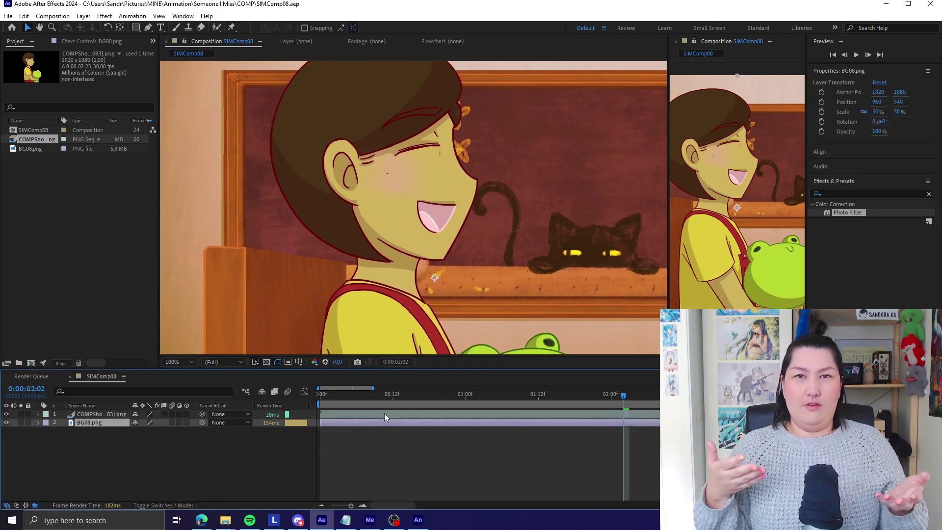
pyautogui.click(28, 422)
# - Find the Turbulent Noise effect and apply it to the COMPShot PNG sequence layer
pyautogui.click(358, 413)
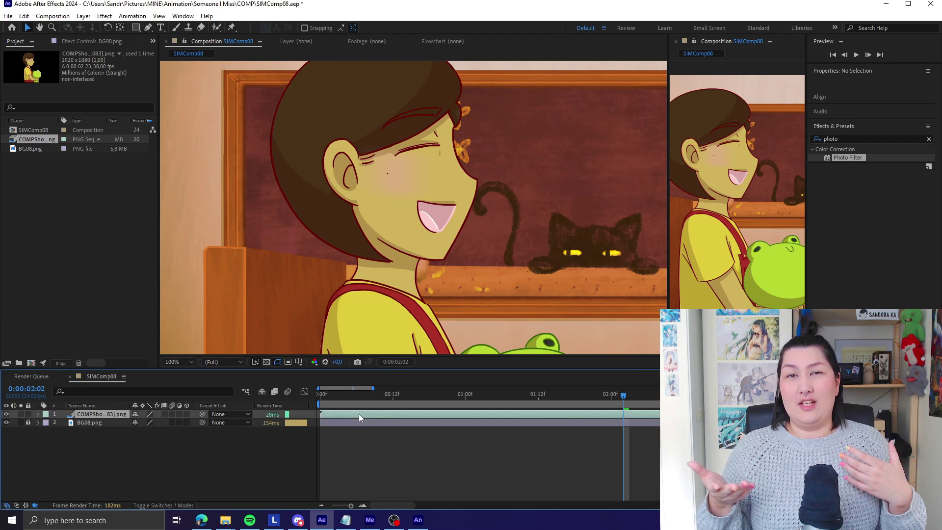
pyautogui.click(869, 199)
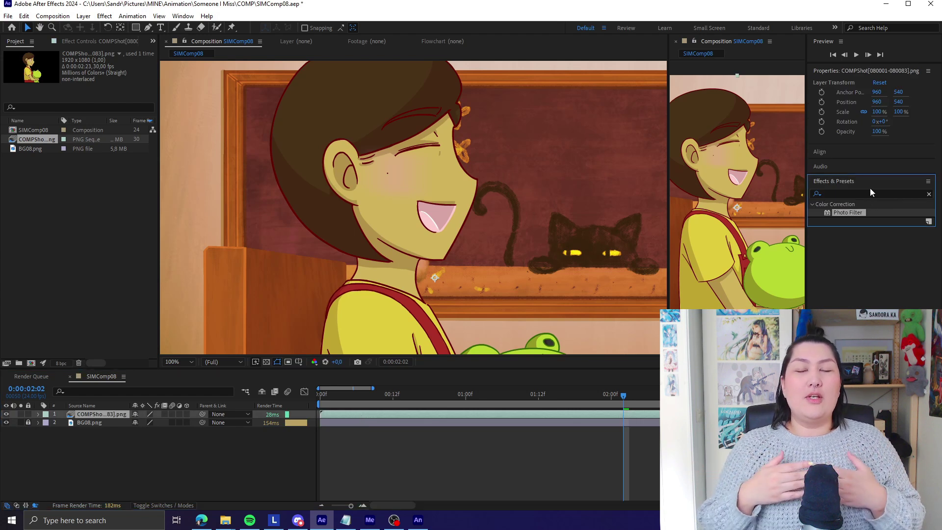
pyautogui.click(928, 195)
pyautogui.write('turbulent')
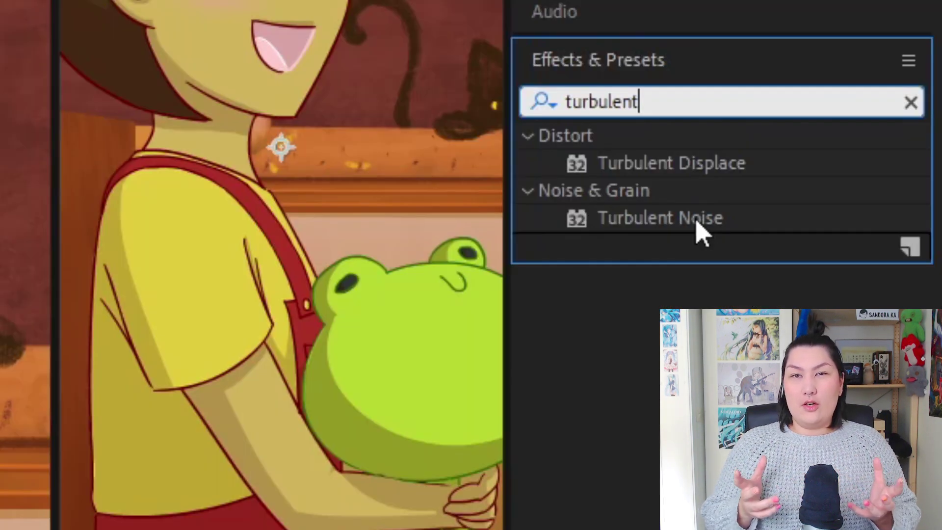
pyautogui.moveTo(702, 234); pyautogui.dragTo(405, 414)
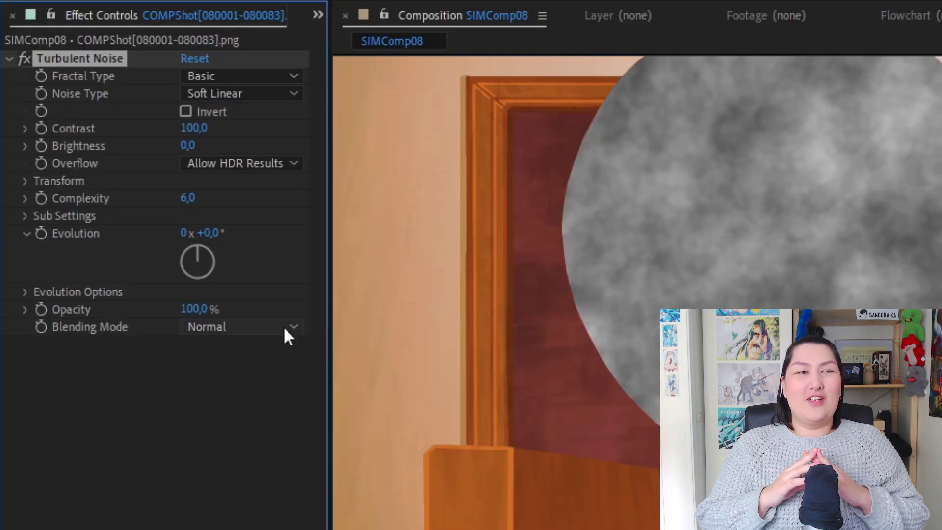
# - Blend the Turbulent Noise into the character layer with Overlay mode at 30% opacity, and preview it
pyautogui.click(136, 192)
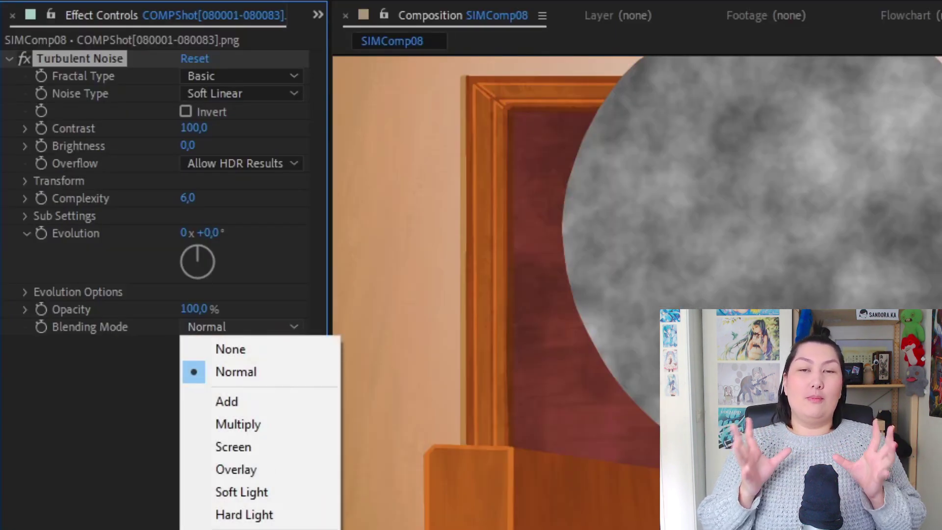
pyautogui.click(249, 469)
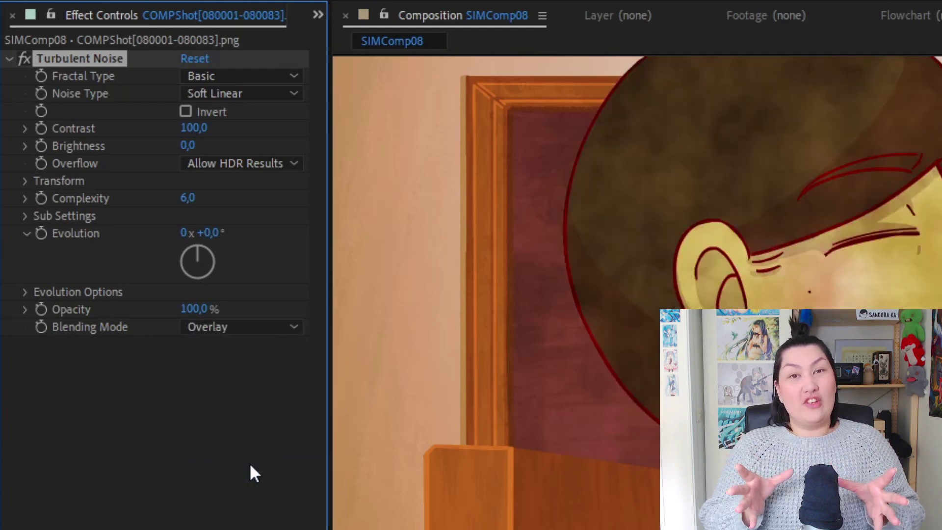
pyautogui.click(198, 310)
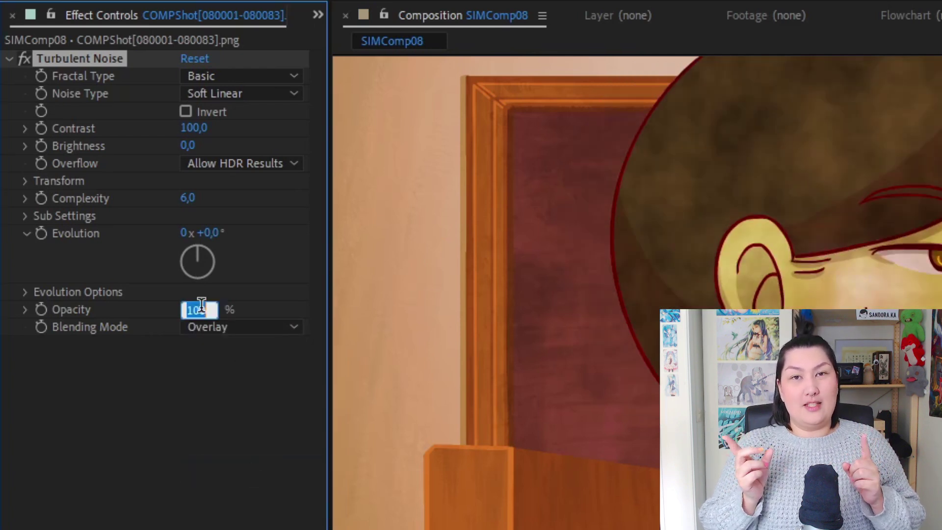
pyautogui.write('30')
pyautogui.click(228, 478)
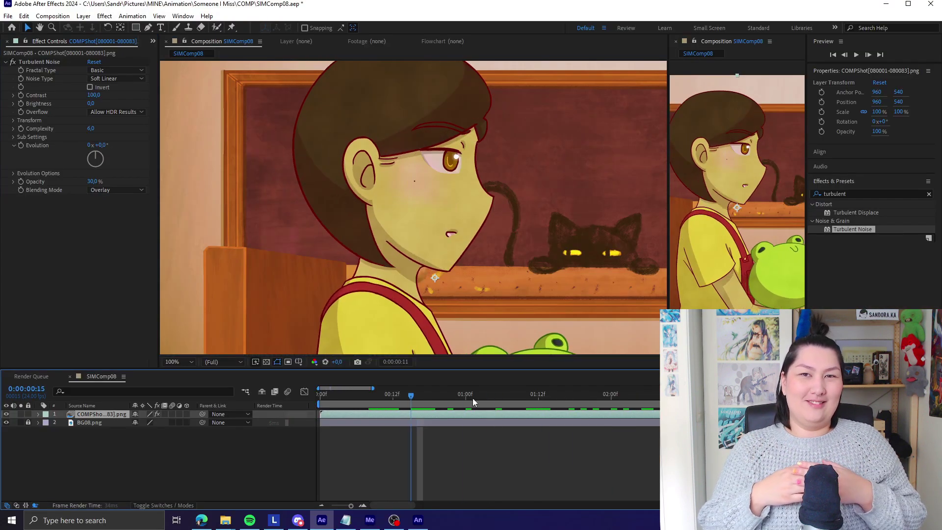
pyautogui.press('space')
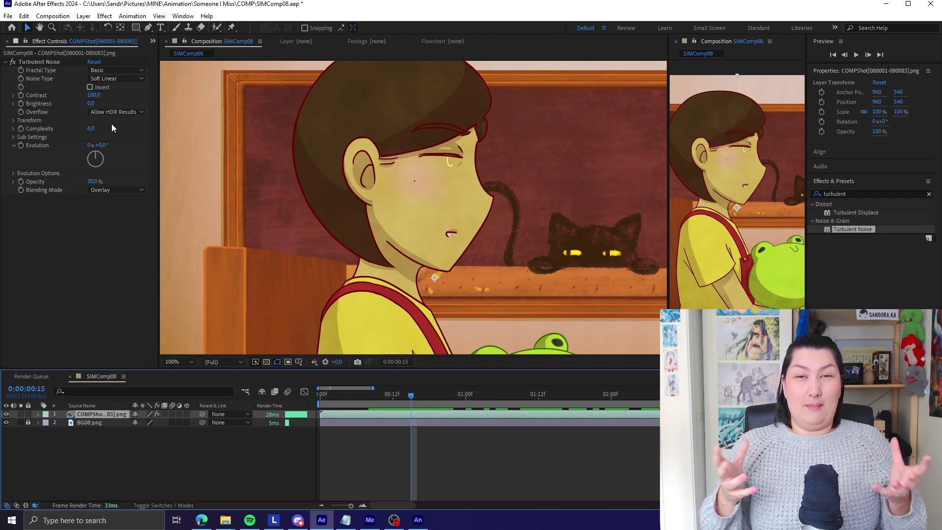
pyautogui.click(122, 70)
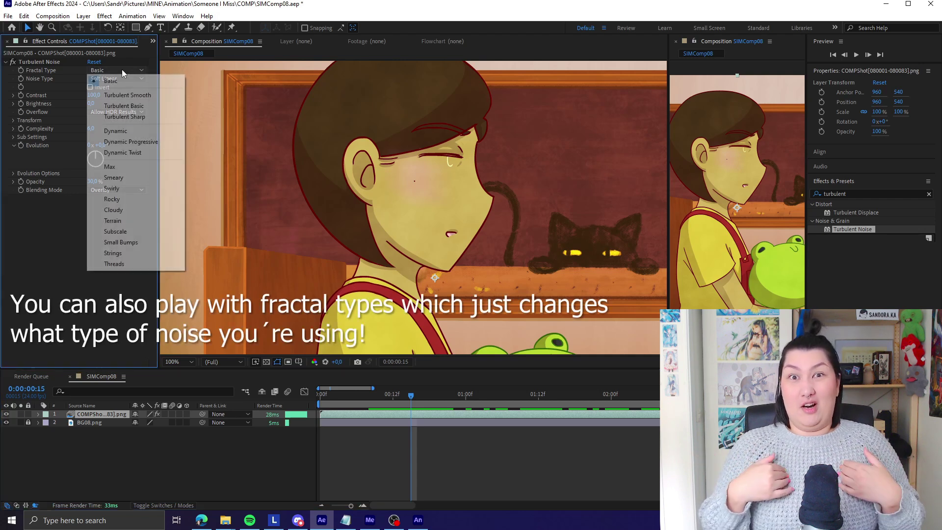
pyautogui.click(114, 263)
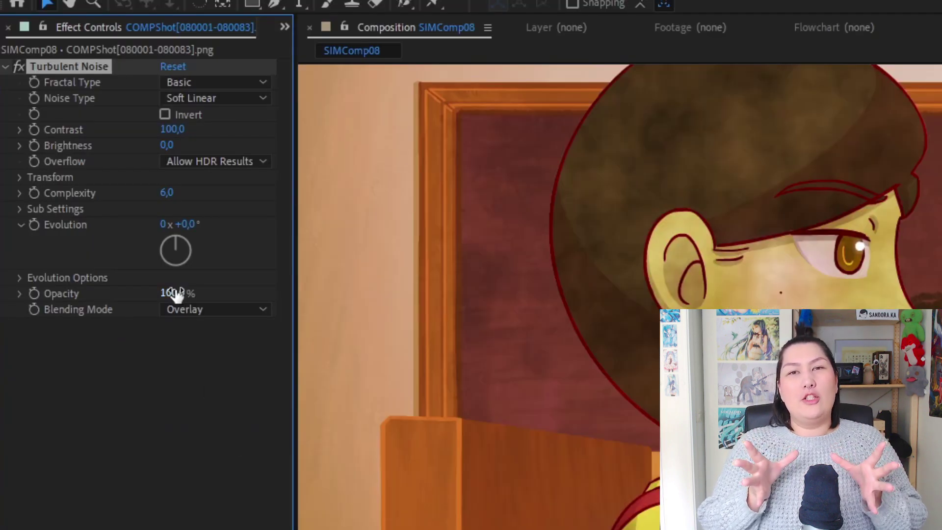
# - Set the opacity of the Turbulent Noise effect to 30%
pyautogui.click(177, 293)
pyautogui.write('3')
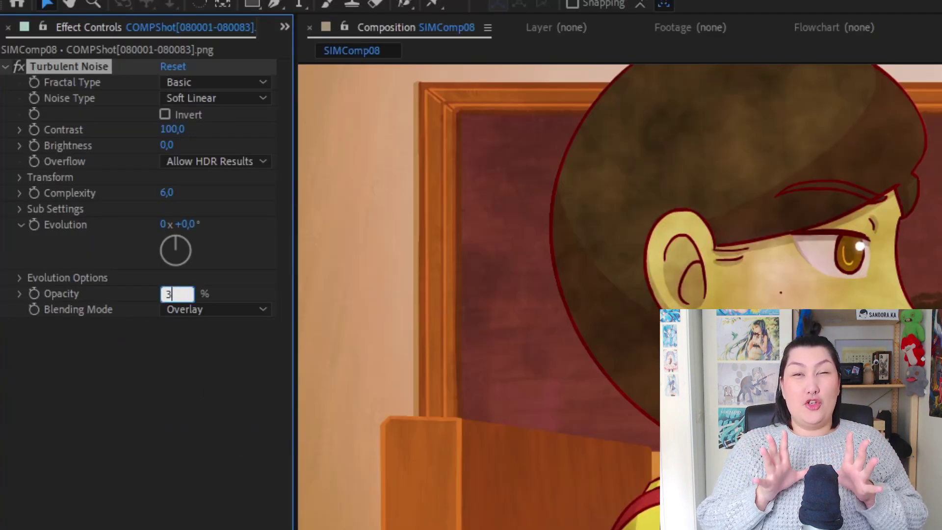
pyautogui.click(167, 391)
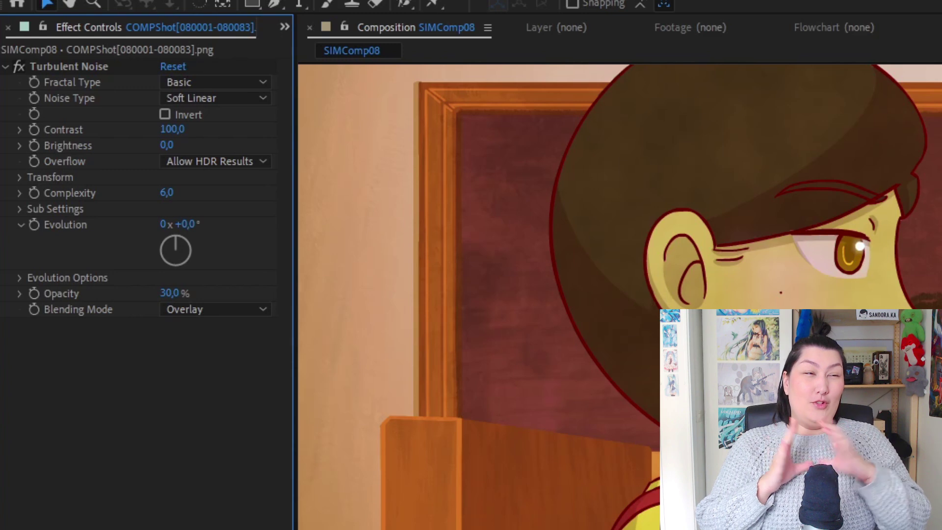
# - Add the expression time*5 to Random Seed in the Turbulent Noise effect's Evolution Options
pyautogui.click(20, 278)
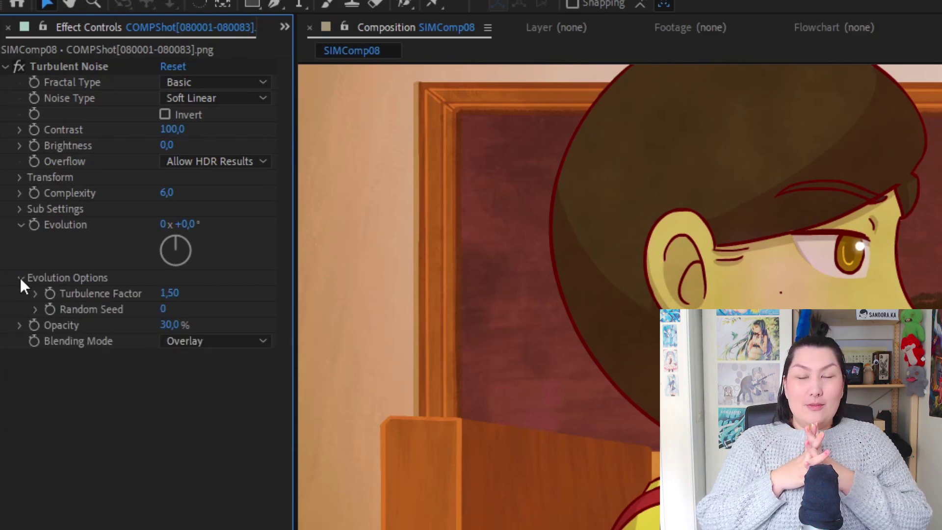
pyautogui.keyDown('alt'); pyautogui.click(50, 309); pyautogui.keyUp('alt')
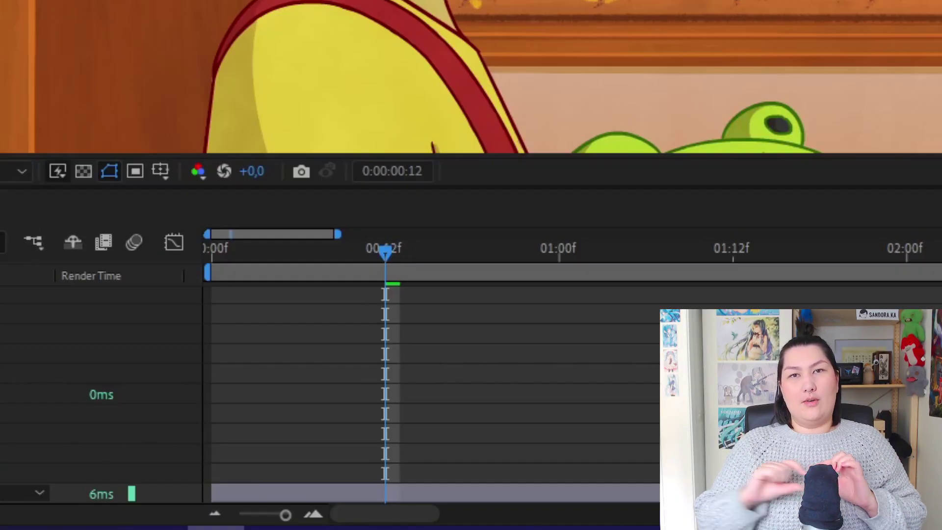
pyautogui.click(393, 411)
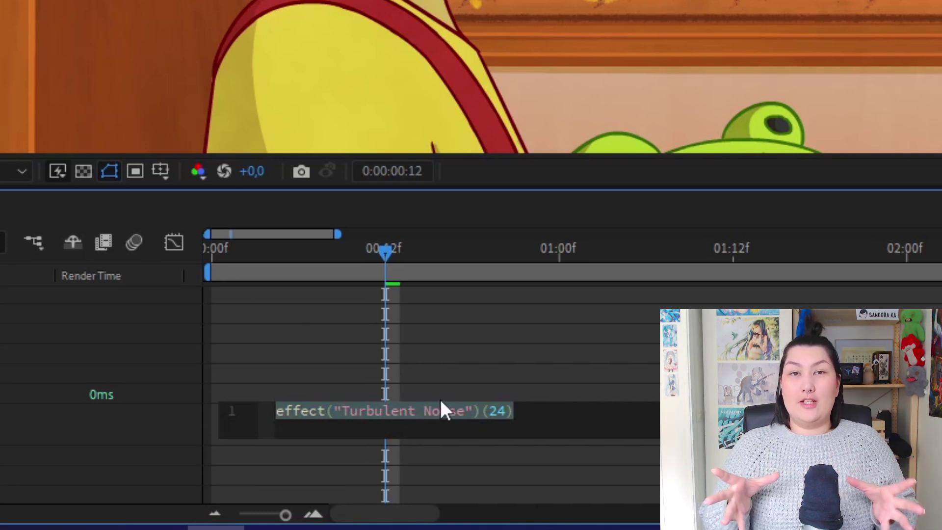
pyautogui.write('time')
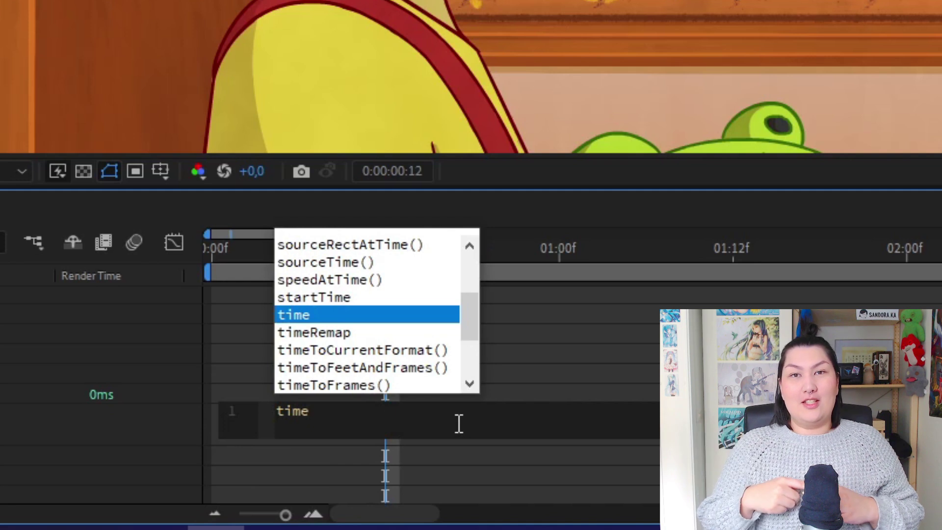
pyautogui.write('*5')
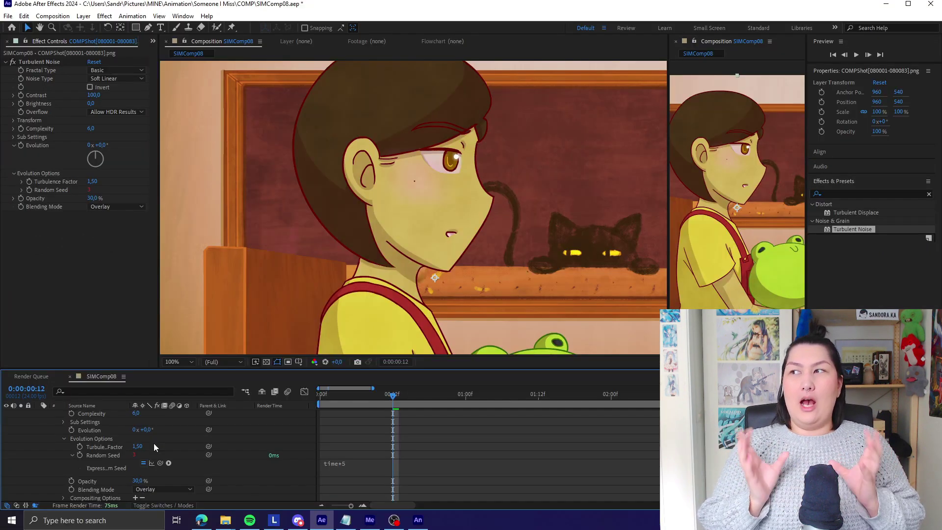
# - Play SIMComp08 repeatedly from its first frame to examine how the noise texture changes over time
pyautogui.moveTo(392, 400); pyautogui.dragTo(319, 421)
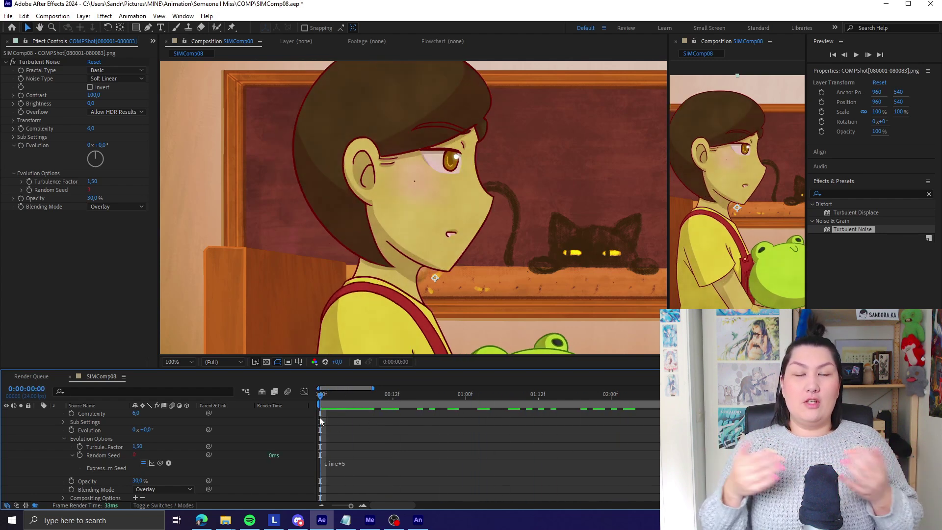
pyautogui.click(856, 55)
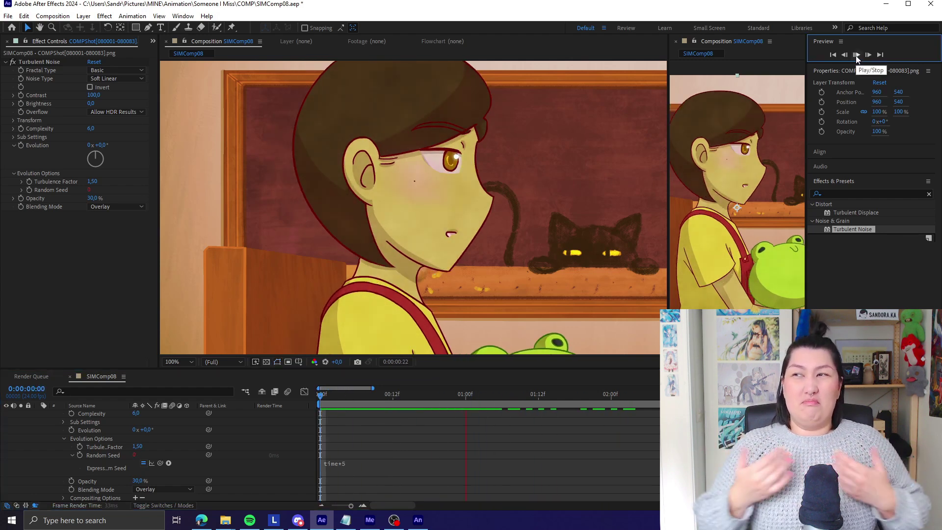
pyautogui.click(501, 394)
pyautogui.click(390, 400)
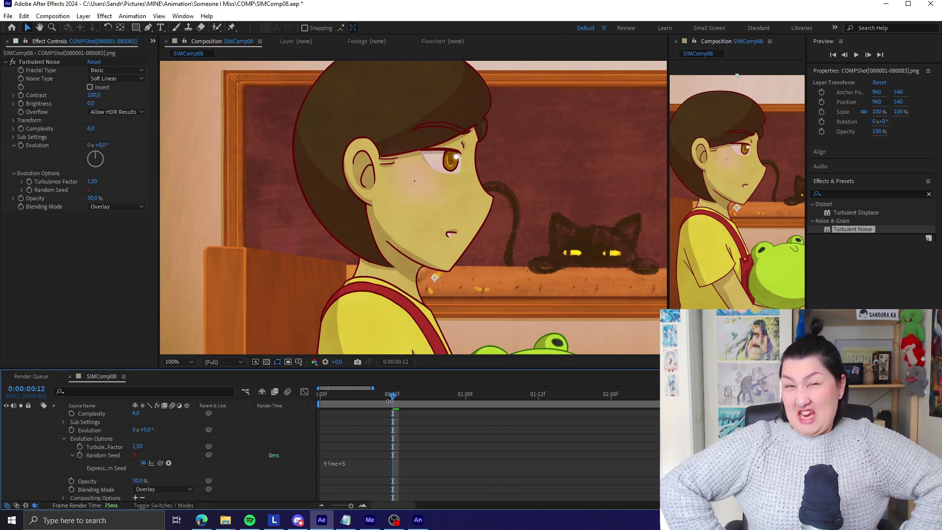
pyautogui.moveTo(391, 405); pyautogui.dragTo(318, 423)
pyautogui.click(856, 54)
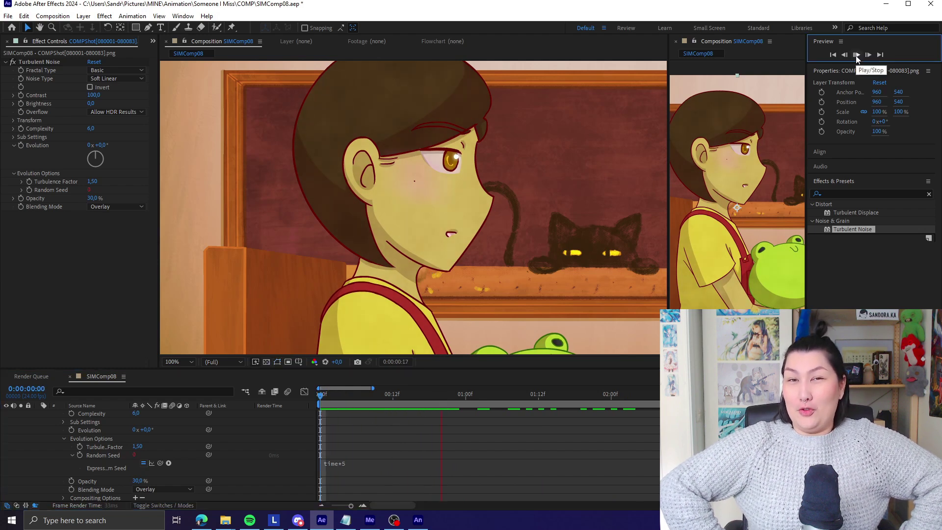
pyautogui.press('space')
pyautogui.click(393, 403)
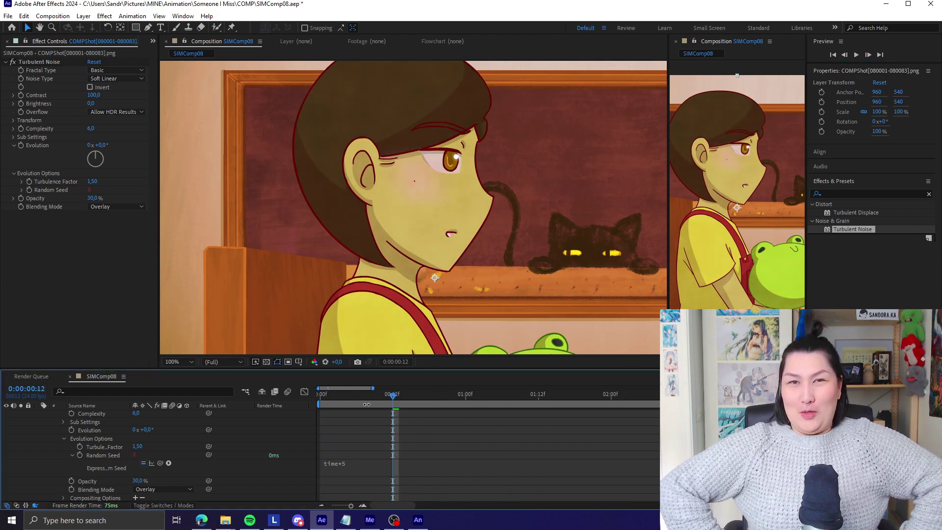
pyautogui.moveTo(391, 402); pyautogui.dragTo(319, 417)
pyautogui.click(856, 55)
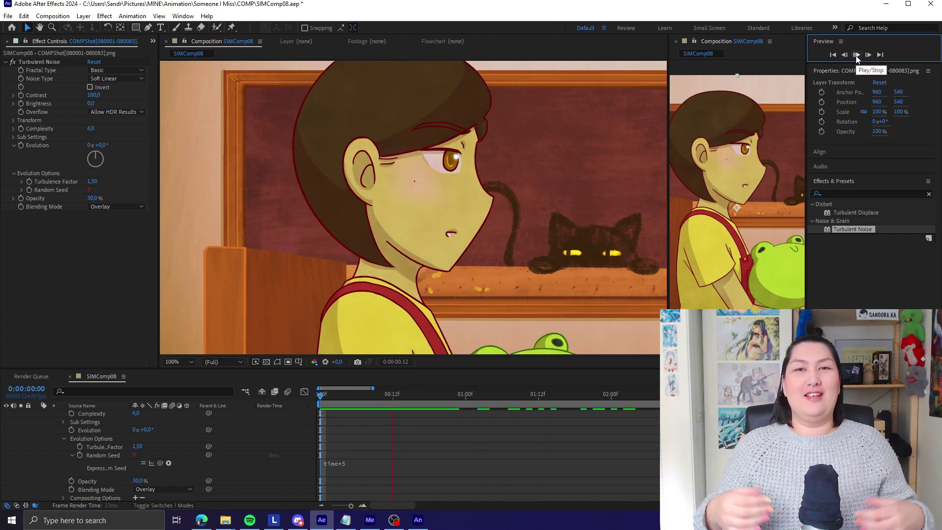
pyautogui.moveTo(659, 404); pyautogui.dragTo(508, 404)
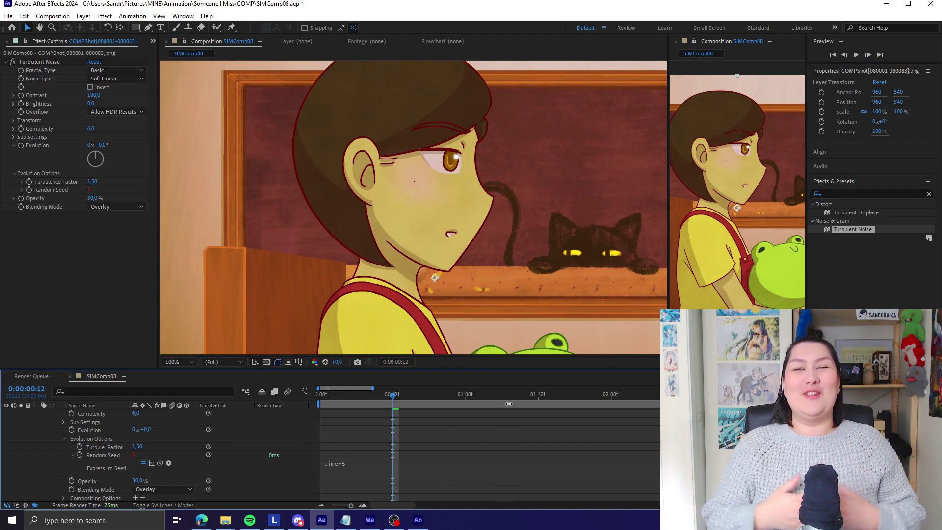
pyautogui.moveTo(389, 400); pyautogui.dragTo(325, 411)
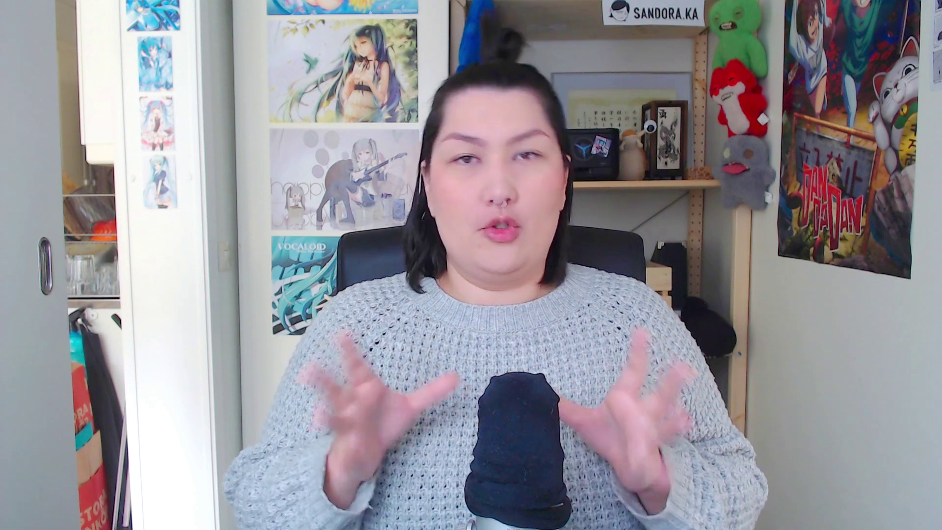
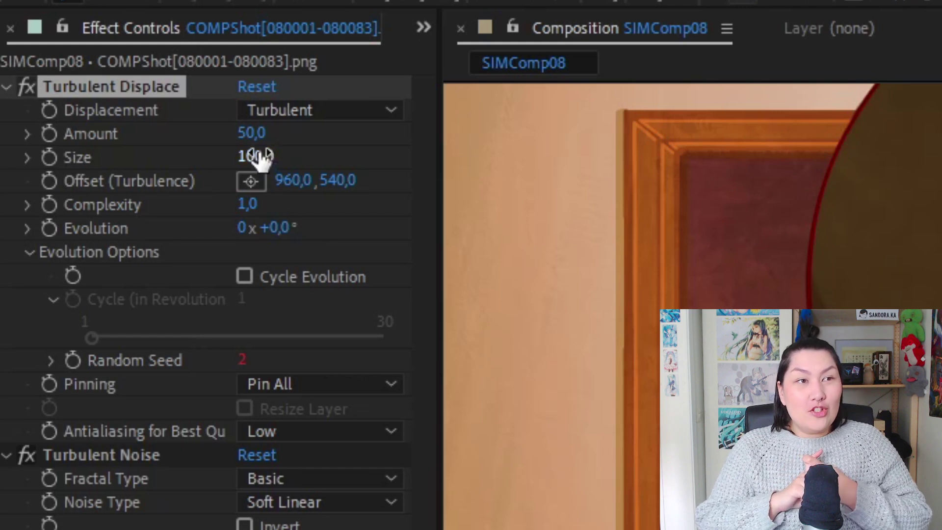
# - Set the Turbulent Displace effect's Amount to 10 and Size to 6
pyautogui.click(260, 134)
pyautogui.write('10')
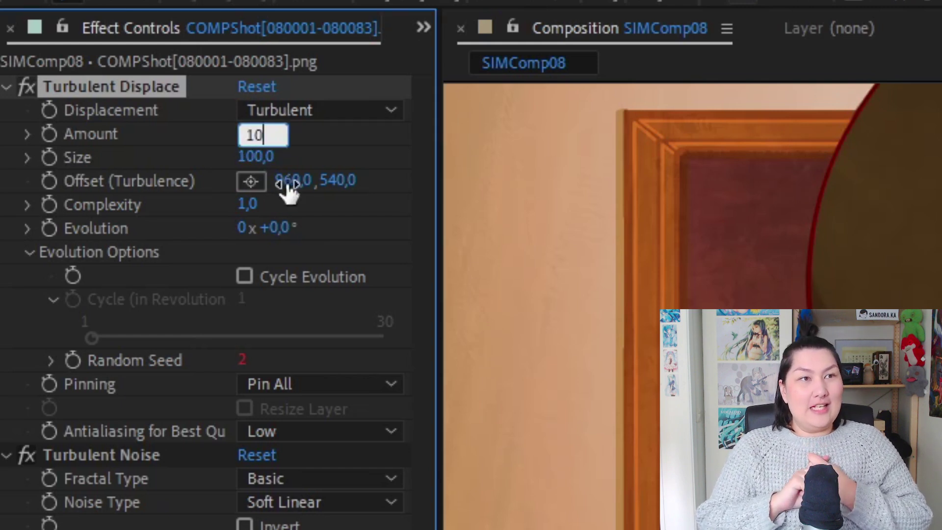
pyautogui.click(267, 153)
pyautogui.write('6')
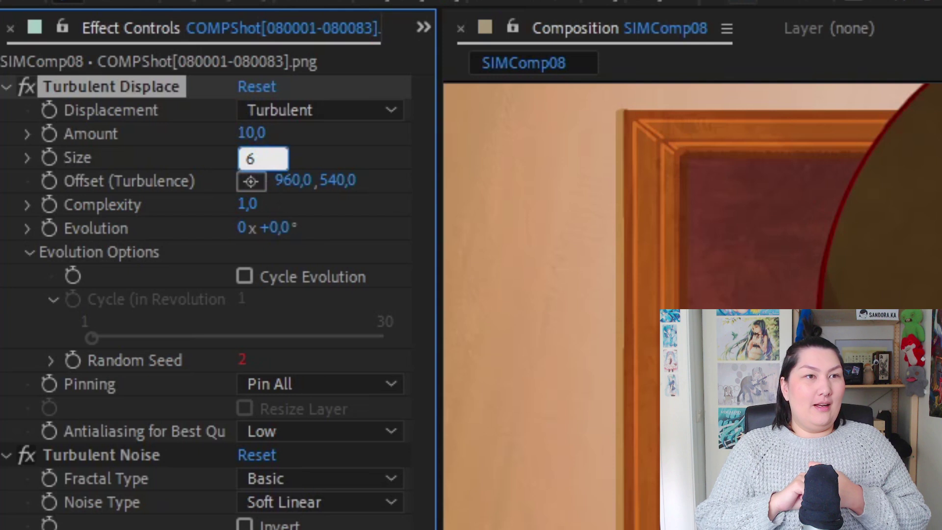
pyautogui.press('Return')
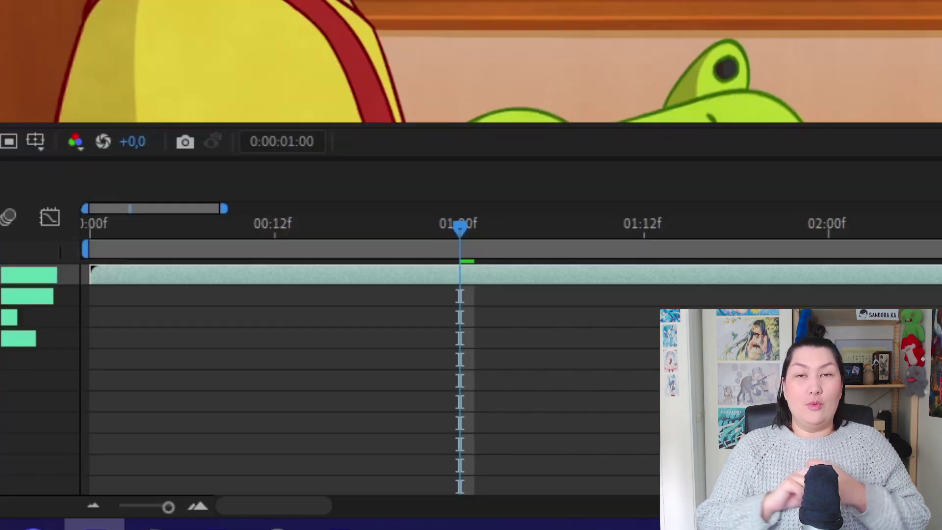
# - Add the expression time*5 to Random Seed in the Turbulent Displace effect's Evolution Options
pyautogui.hotkey('alt', 'shift', '=')
pyautogui.write('t')
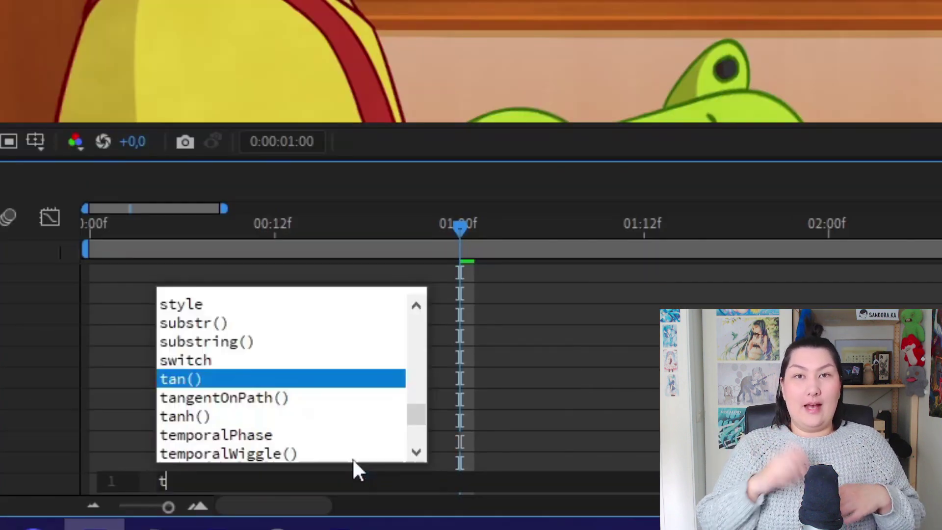
pyautogui.write('ime*5')
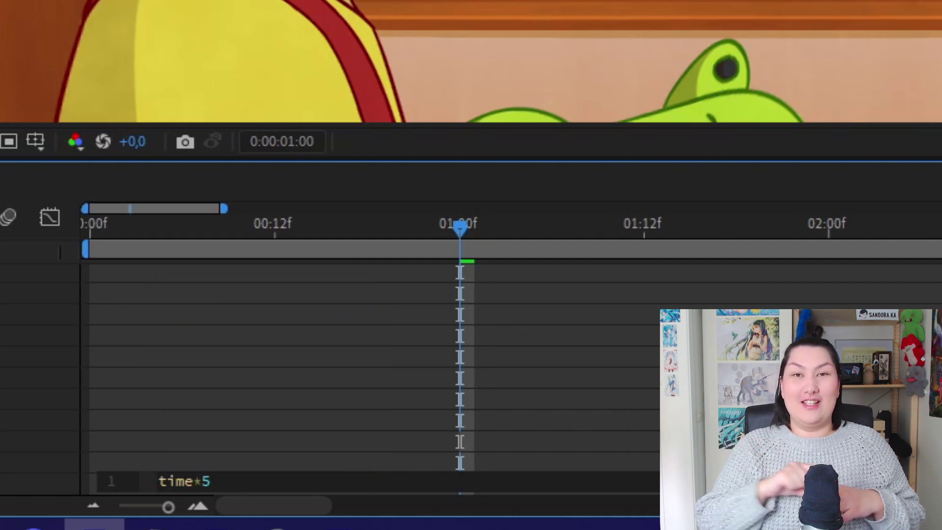
pyautogui.press('KP_Enter')
# - Preview SIMComp08 from different frames, up close and in full view, to examine how the displaced line art moves
pyautogui.moveTo(482, 231); pyautogui.dragTo(13, 261)
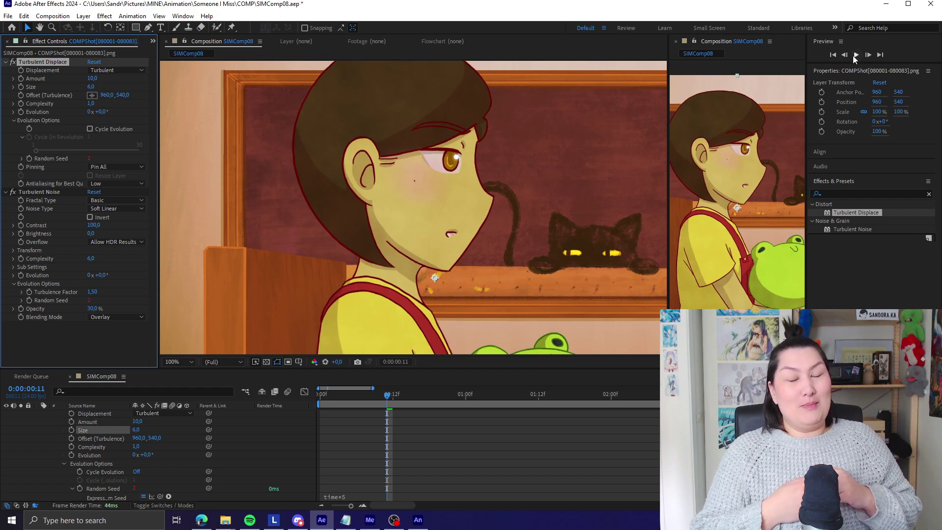
pyautogui.click(855, 55)
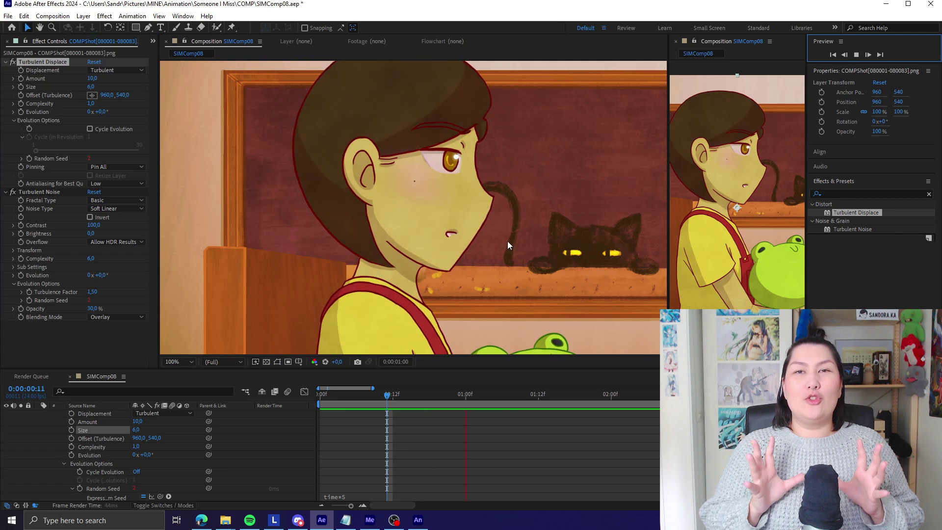
pyautogui.press('space')
pyautogui.scroll(2, 451, 179)
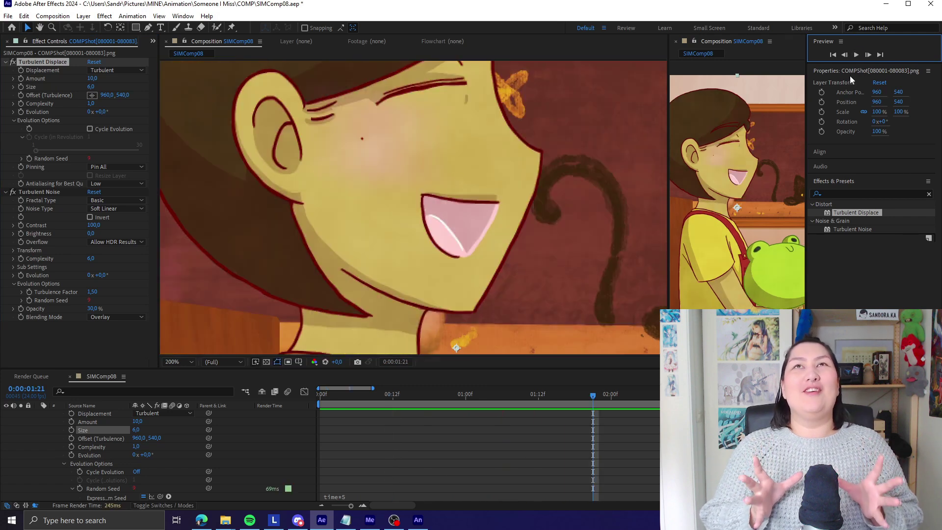
pyautogui.click(856, 55)
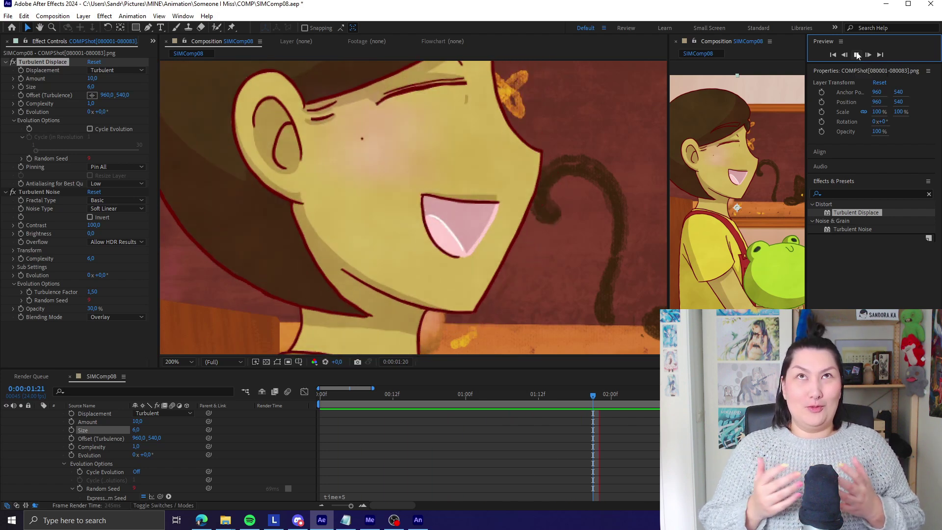
pyautogui.press('space')
pyautogui.scroll(-2, 493, 239)
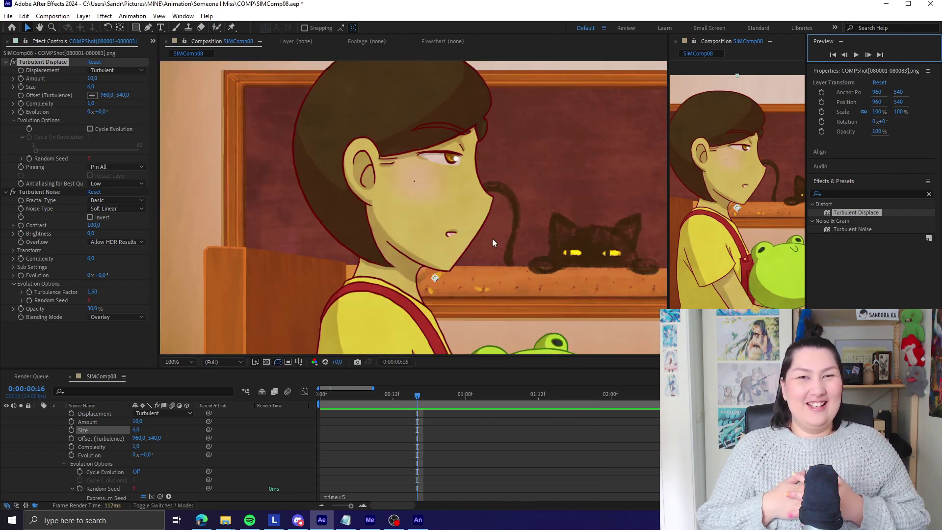
pyautogui.scroll(-2, 492, 238)
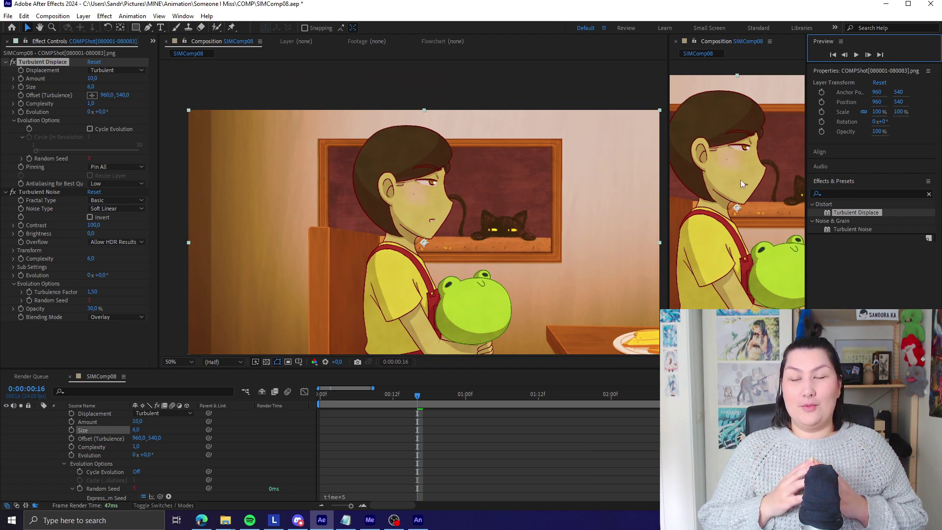
pyautogui.moveTo(565, 252); pyautogui.dragTo(552, 210)
pyautogui.click(856, 55)
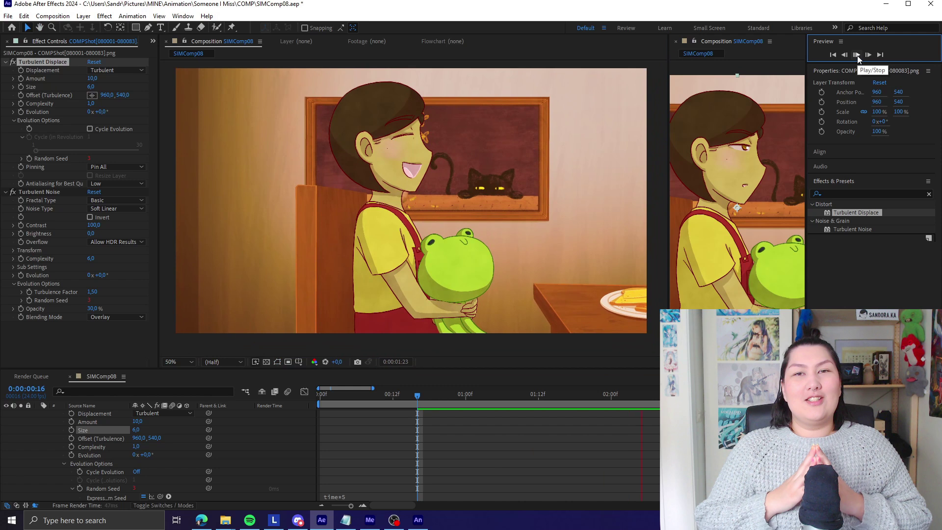
pyautogui.click(535, 205)
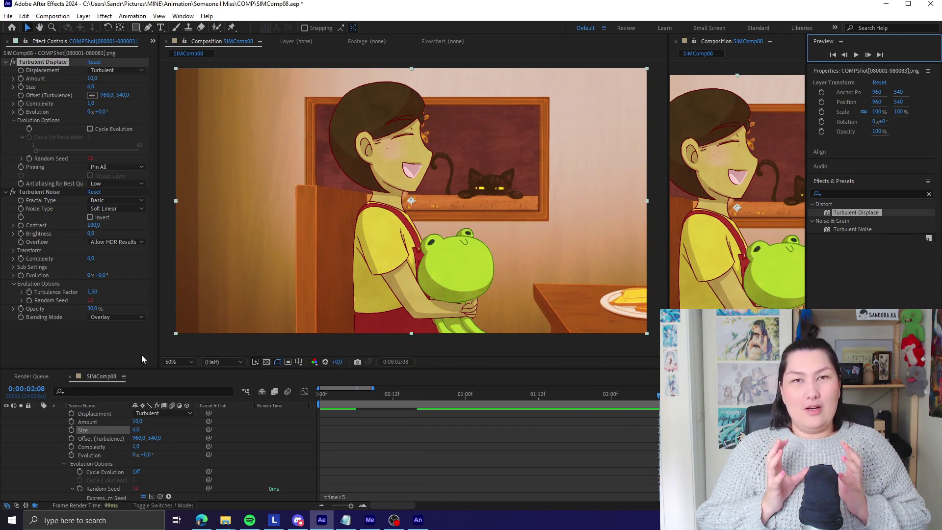
# - Set the Scale in the Turbulent Noise effect's Transform settings to 500 and preview the composition
pyautogui.click(22, 252)
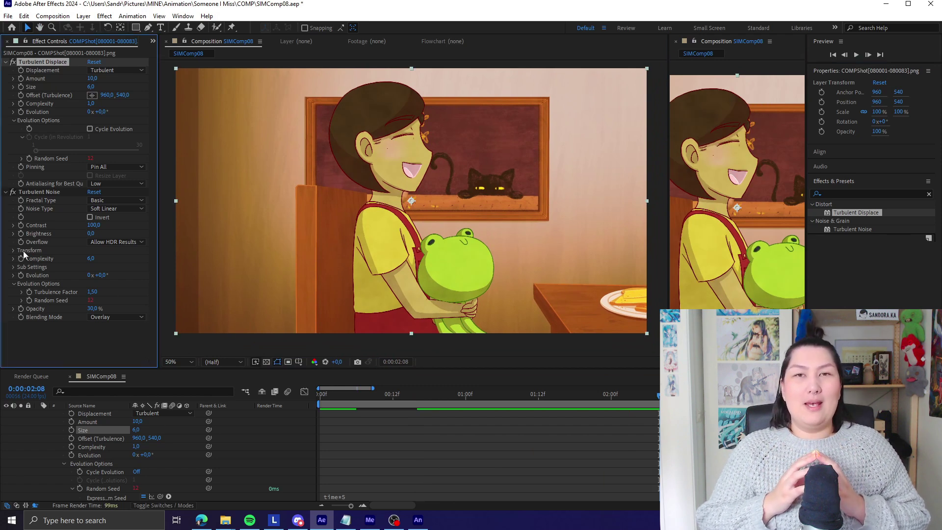
pyautogui.click(14, 251)
pyautogui.click(94, 276)
pyautogui.write('5')
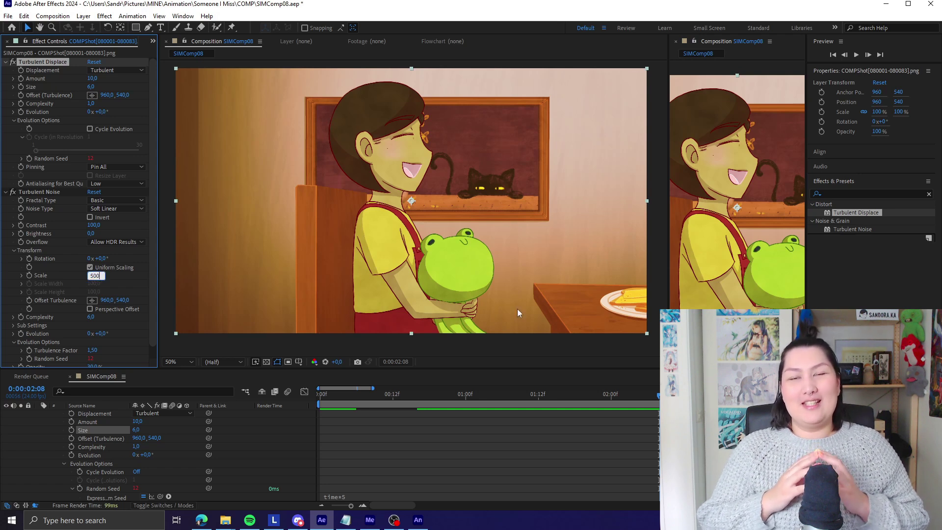
pyautogui.write('00')
pyautogui.press('Return')
pyautogui.click(856, 54)
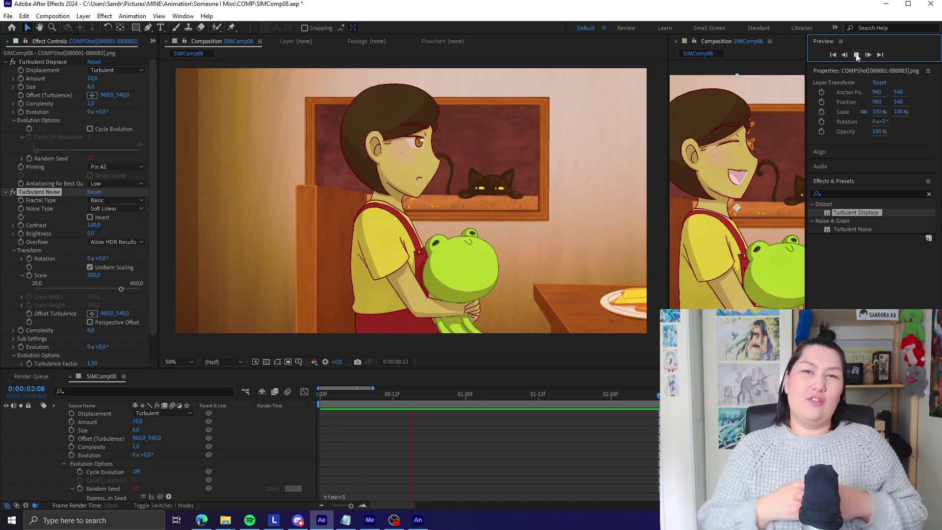
pyautogui.click(857, 55)
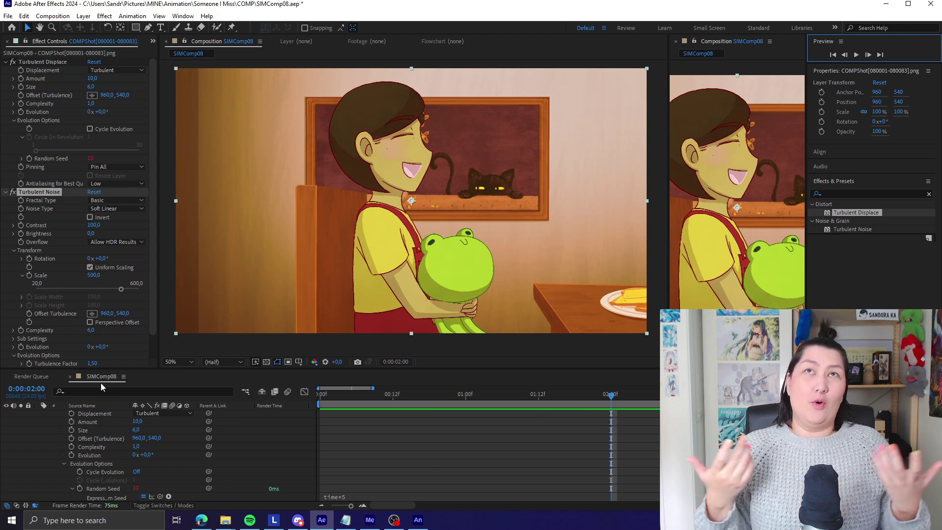
# - Pre-compose the character PNG sequence layer as Jen, leaving all attributes in SIMComp08
pyautogui.scroll(1, 40, 417)
pyautogui.click(39, 414)
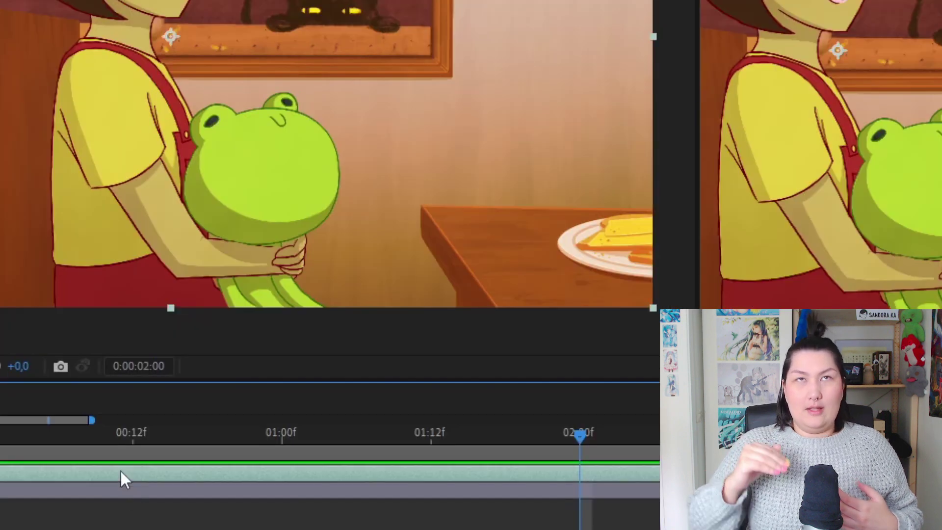
pyautogui.rightClick(120, 471)
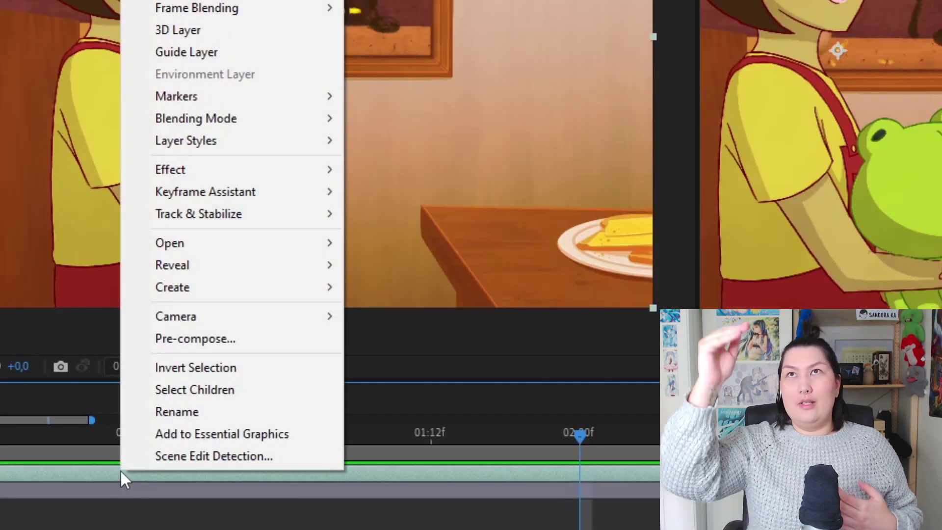
pyautogui.click(230, 342)
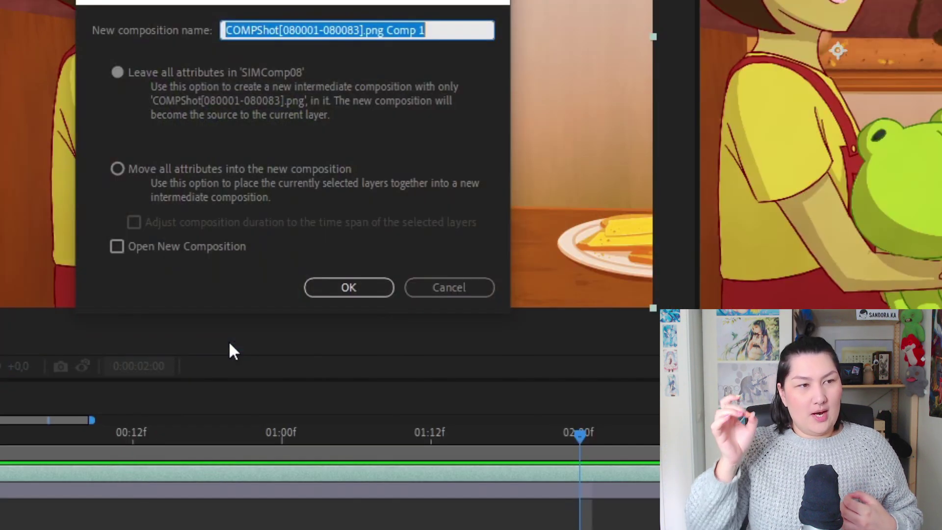
pyautogui.write('Jen')
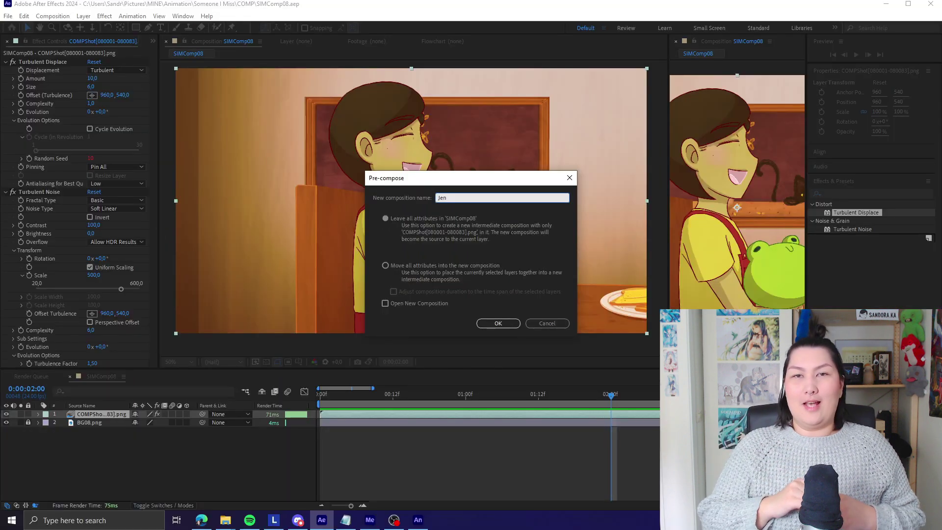
pyautogui.click(501, 321)
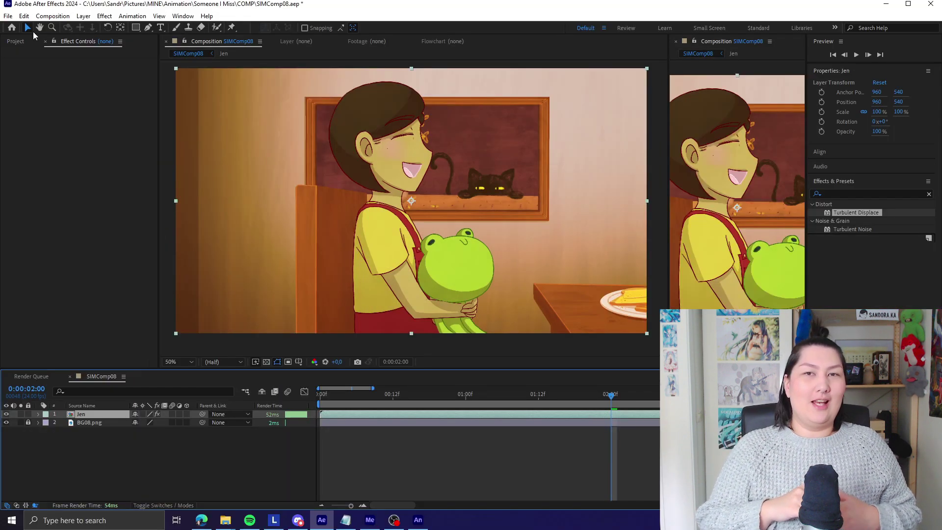
# - Create a new composition from the Jen precomp in the project
pyautogui.click(16, 41)
pyautogui.click(25, 139)
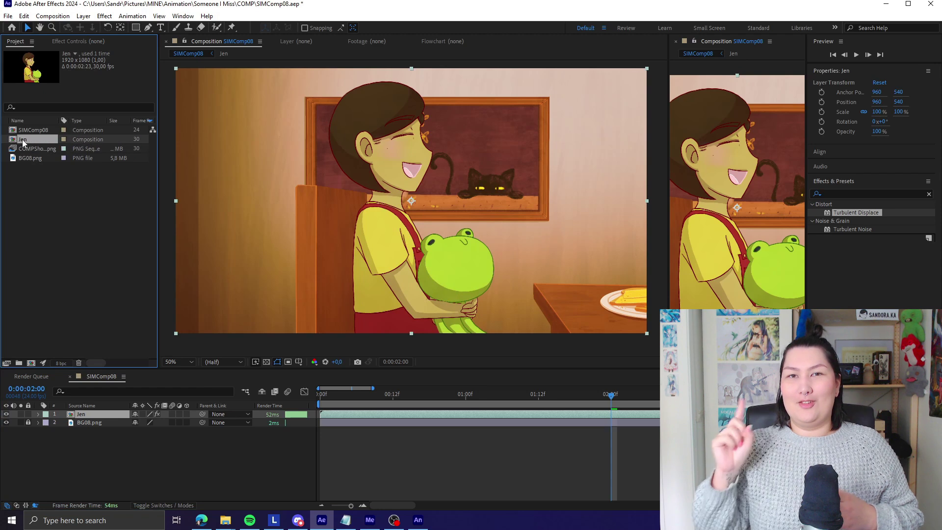
pyautogui.rightClick(27, 142)
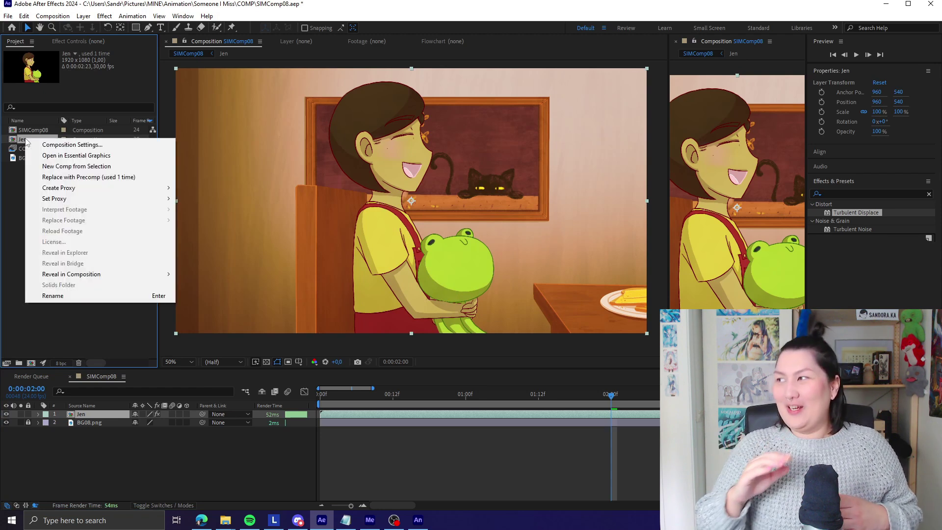
pyautogui.click(78, 166)
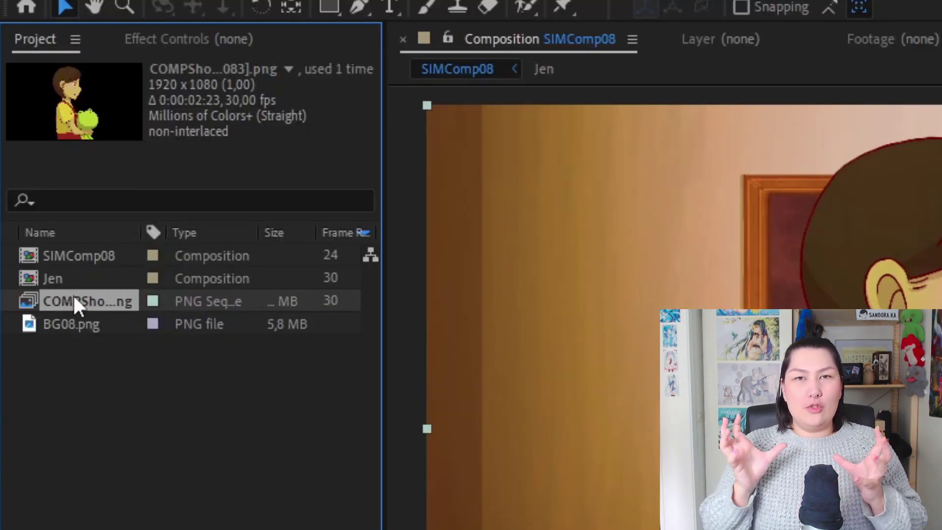
pyautogui.click(52, 278)
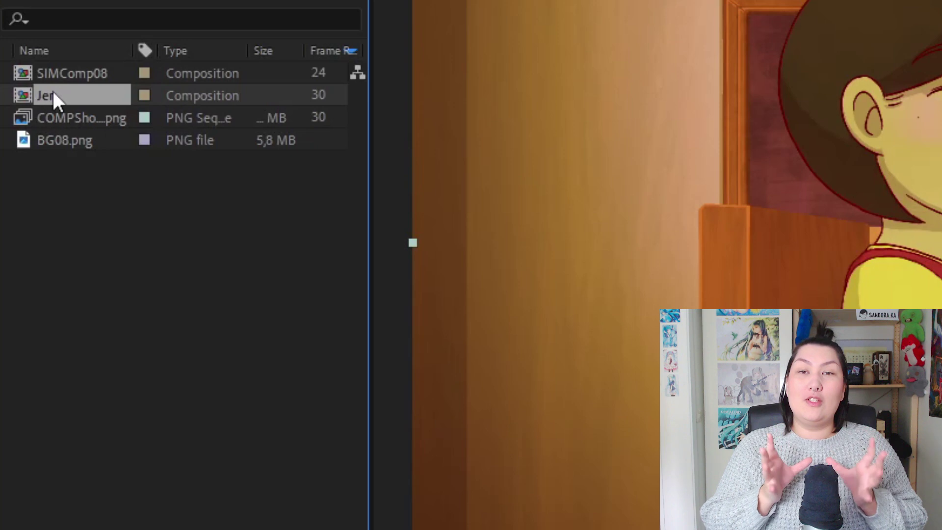
pyautogui.rightClick(53, 92)
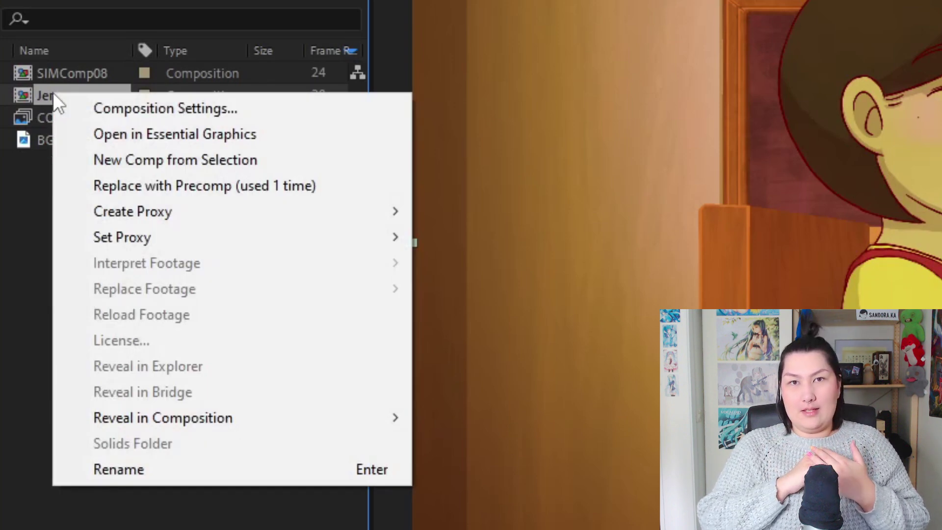
pyautogui.click(175, 166)
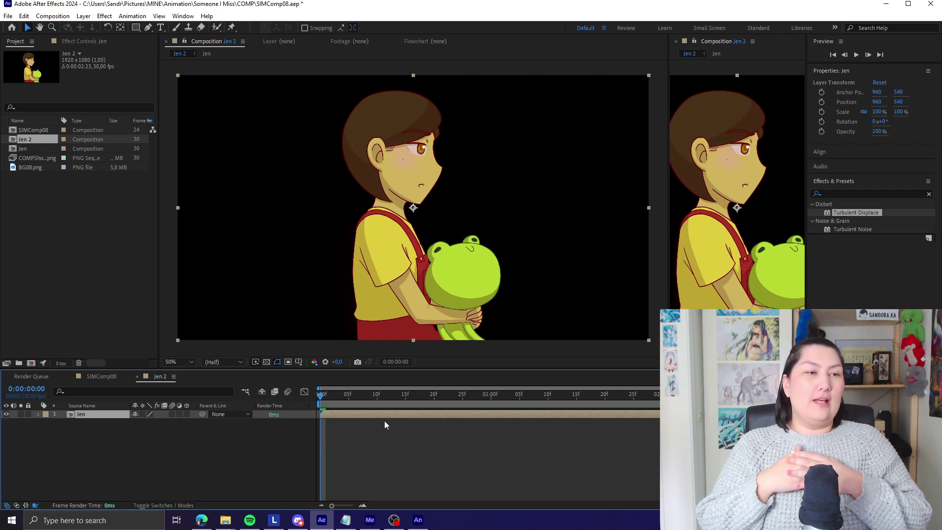
# - Duplicate the Jen layer in the new composition and turn both copies into 3D layers
pyautogui.rightClick(347, 415)
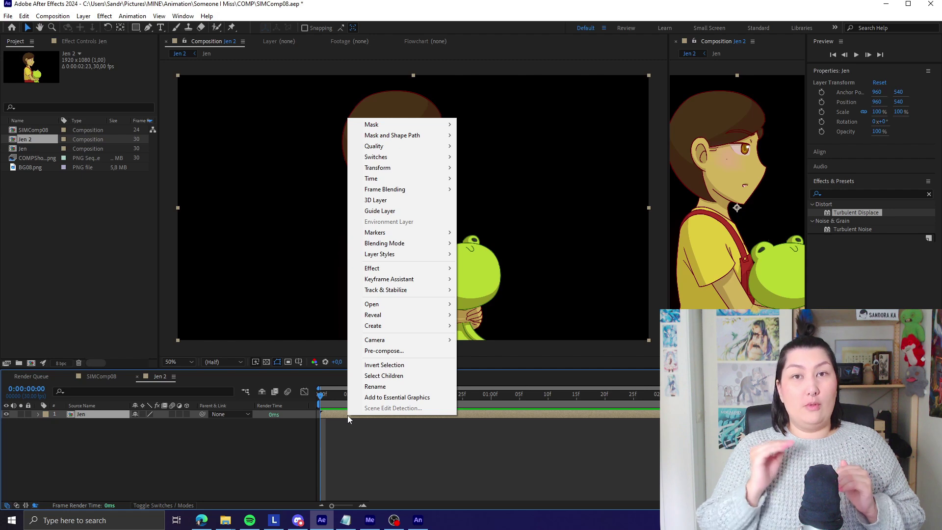
pyautogui.click(334, 460)
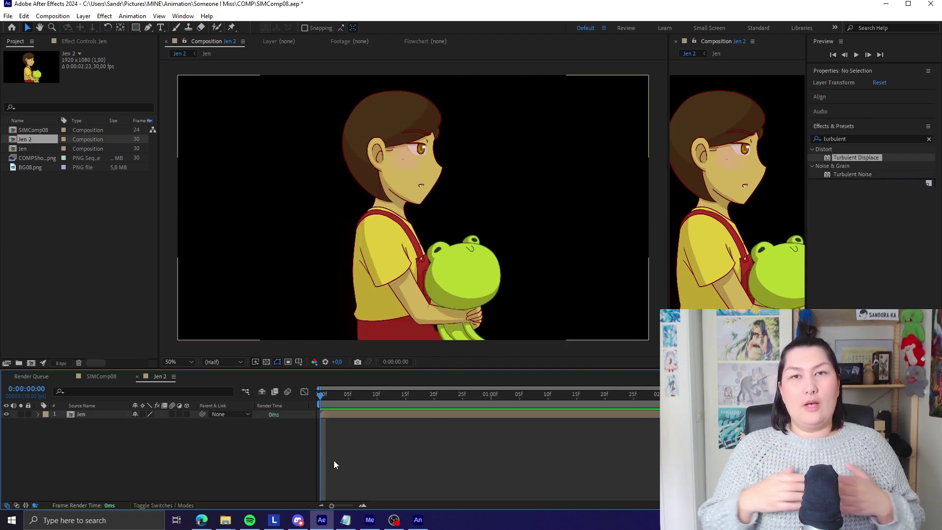
pyautogui.click(342, 417)
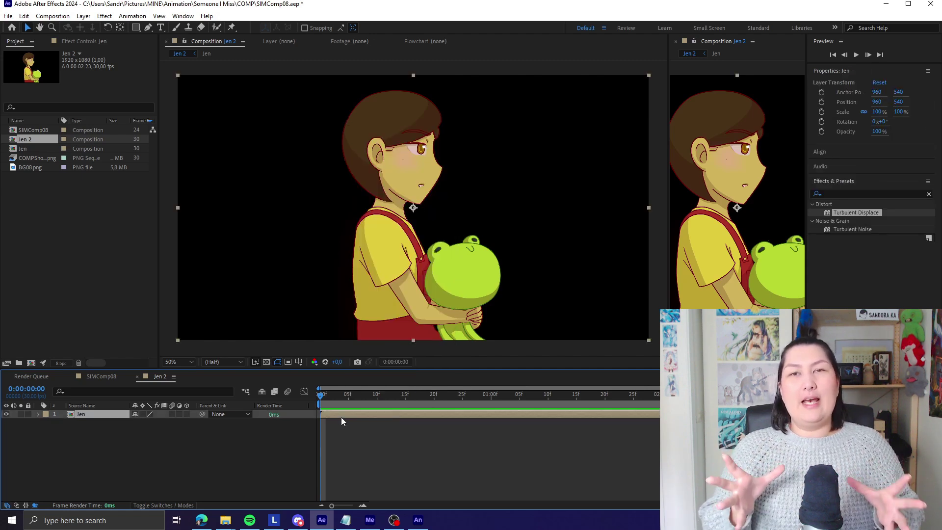
pyautogui.hotkey('ctrl', 'd')
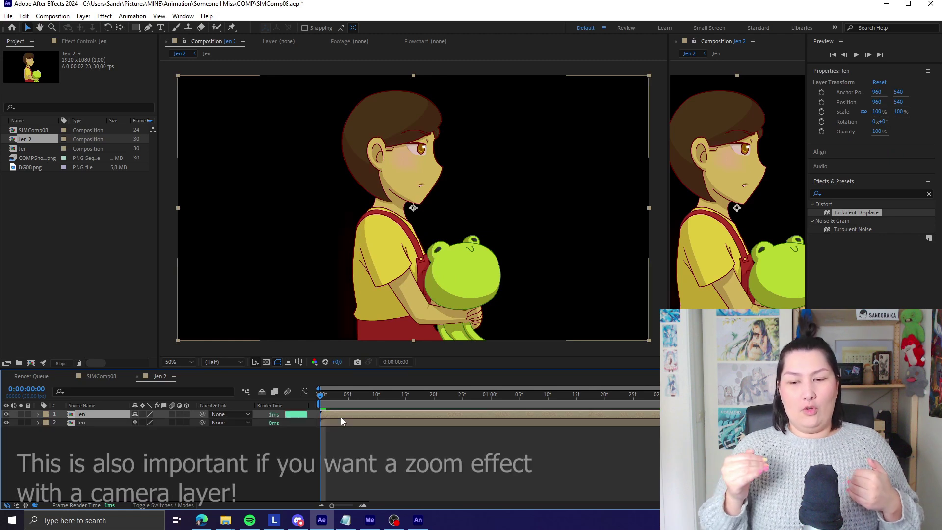
pyautogui.moveTo(186, 422); pyautogui.dragTo(186, 415)
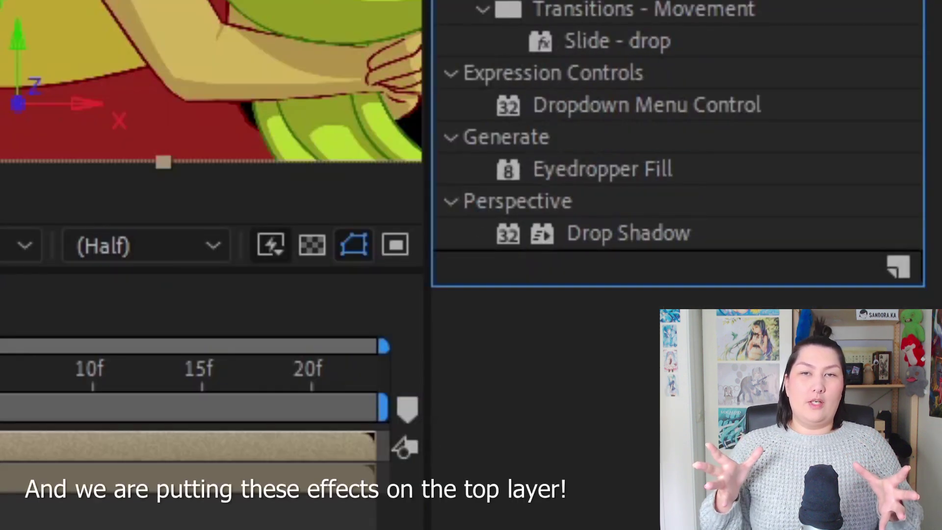
# - Apply the Drop Shadow effect to the top Jen layer
pyautogui.moveTo(692, 234); pyautogui.dragTo(126, 452)
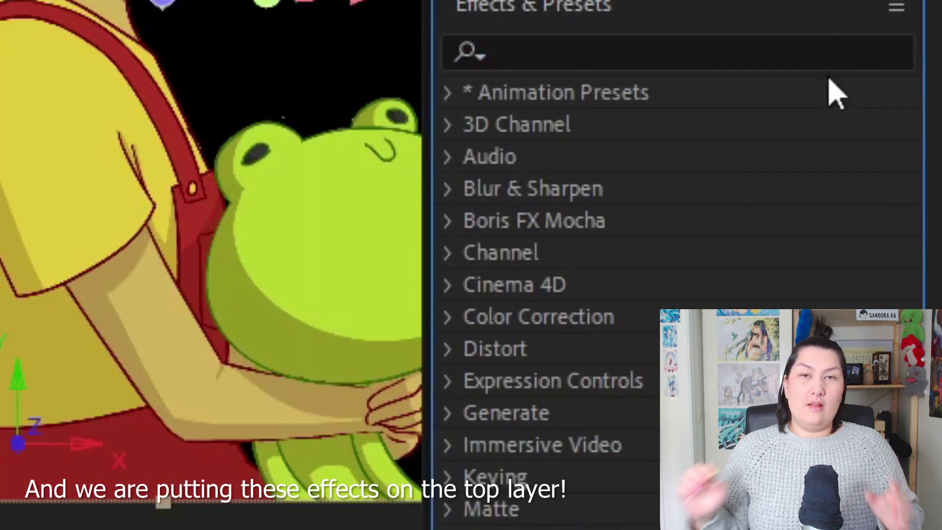
# - Apply the Invert and CC Composite effects to the top Jen layer, below its Drop Shadow
pyautogui.click(827, 55)
pyautogui.write('invert')
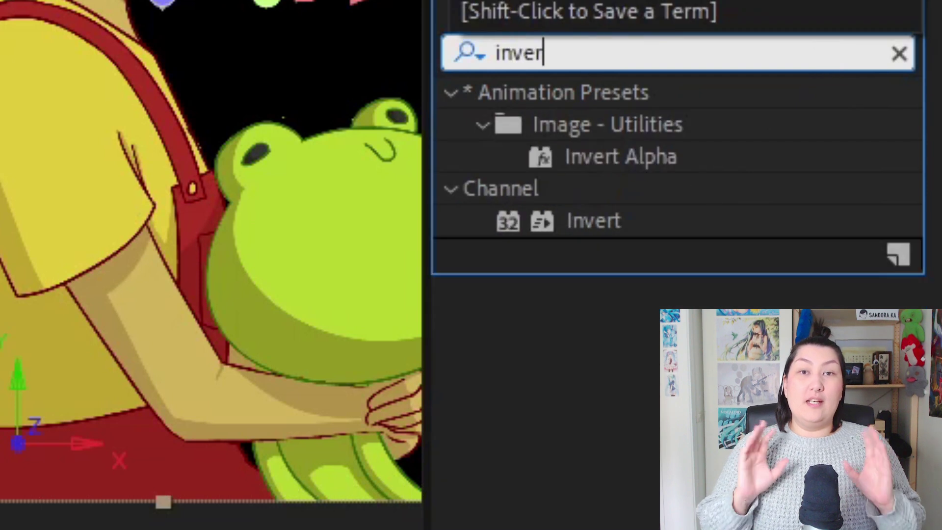
pyautogui.doubleClick(593, 220)
pyautogui.write('cc co')
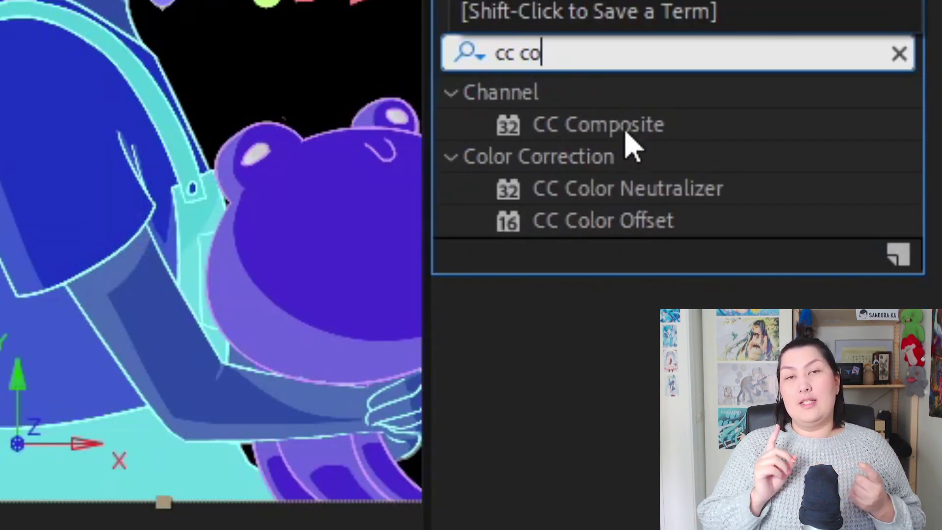
pyautogui.click(599, 124)
pyautogui.doubleClick(599, 124)
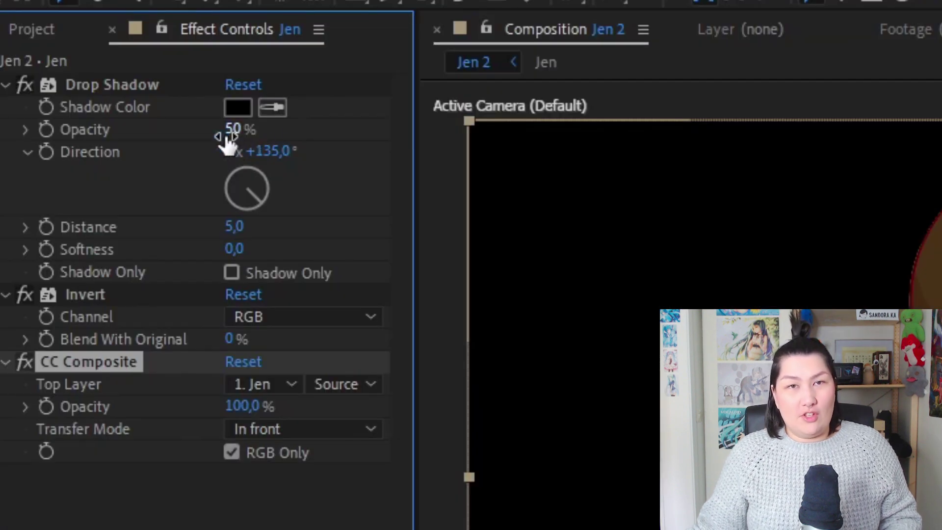
# - Set the Drop Shadow's opacity to 100% and turn on Shadow Only
pyautogui.click(232, 129)
pyautogui.write('92')
pyautogui.press('Return')
pyautogui.moveTo(446, 150); pyautogui.dragTo(797, 175)
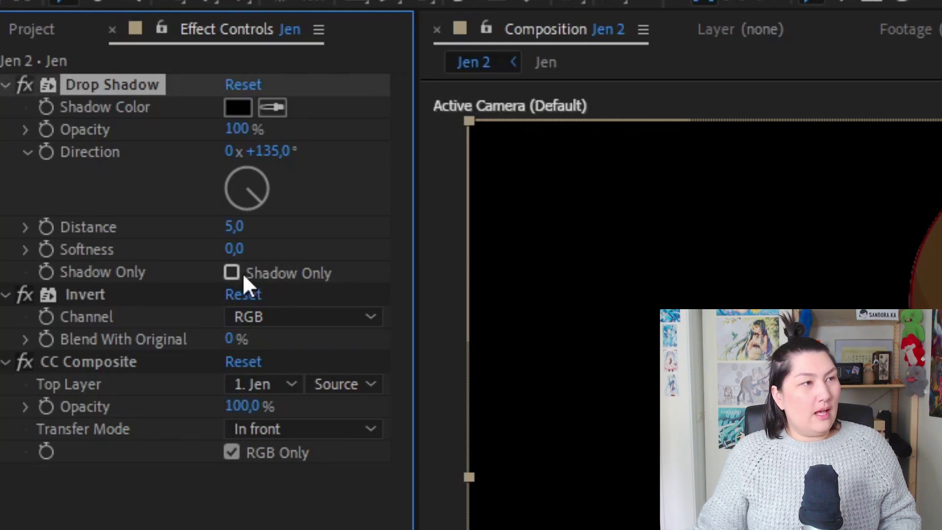
# - Switch the Invert channel to Alpha and the CC Composite transfer mode to Stencil Alpha
pyautogui.click(254, 318)
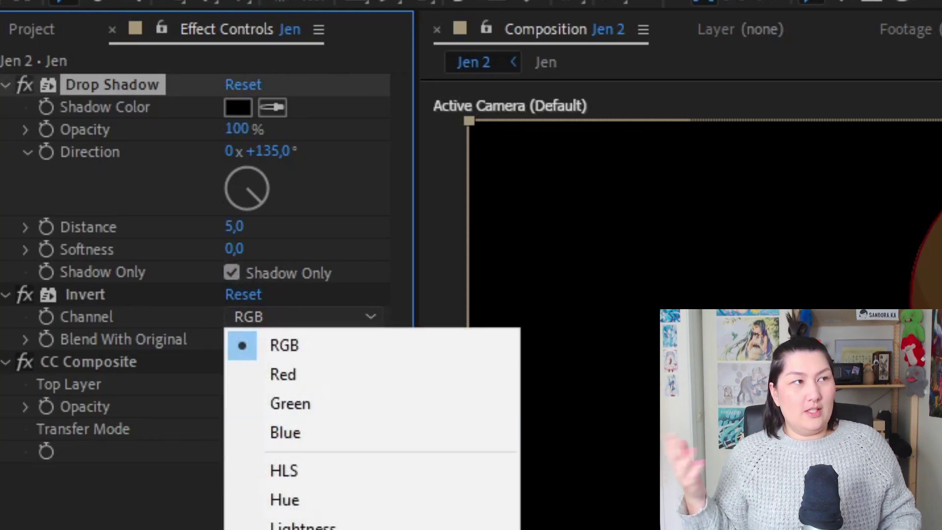
pyautogui.click(289, 529)
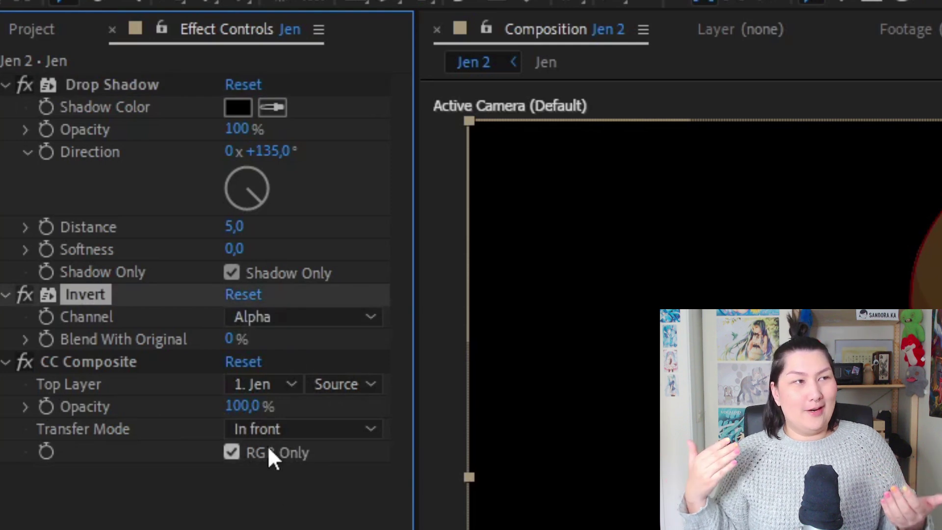
pyautogui.click(281, 426)
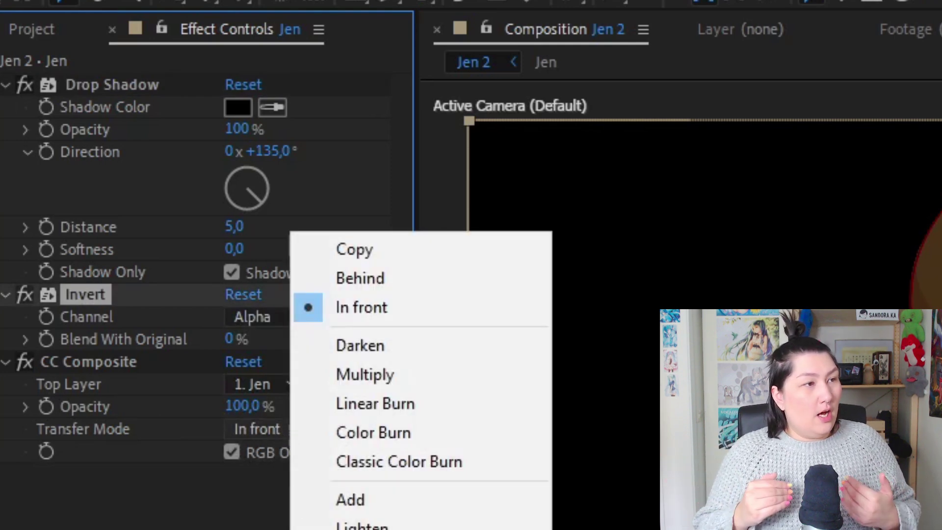
pyautogui.click(372, 529)
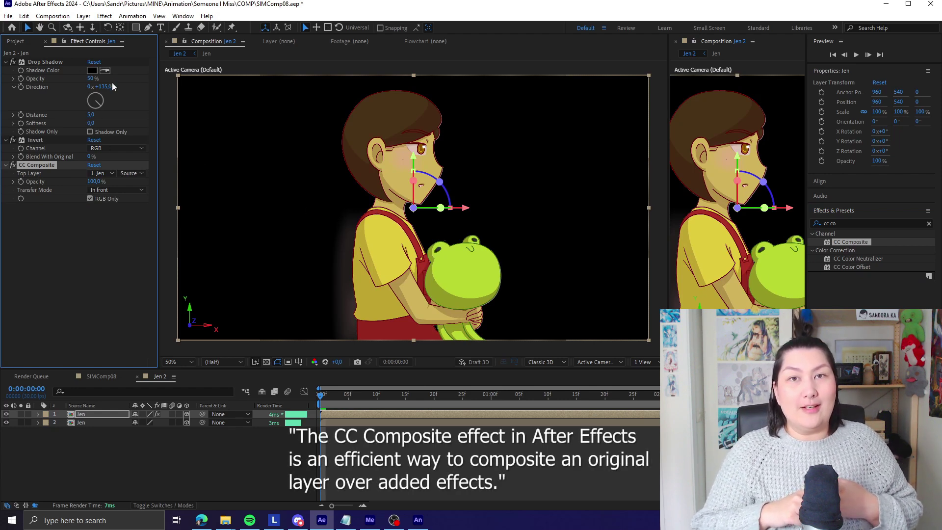
# - On the top Jen layer, raise the Drop Shadow opacity to 100% and restrict the effect to Shadow Only
pyautogui.moveTo(89, 78); pyautogui.dragTo(234, 91)
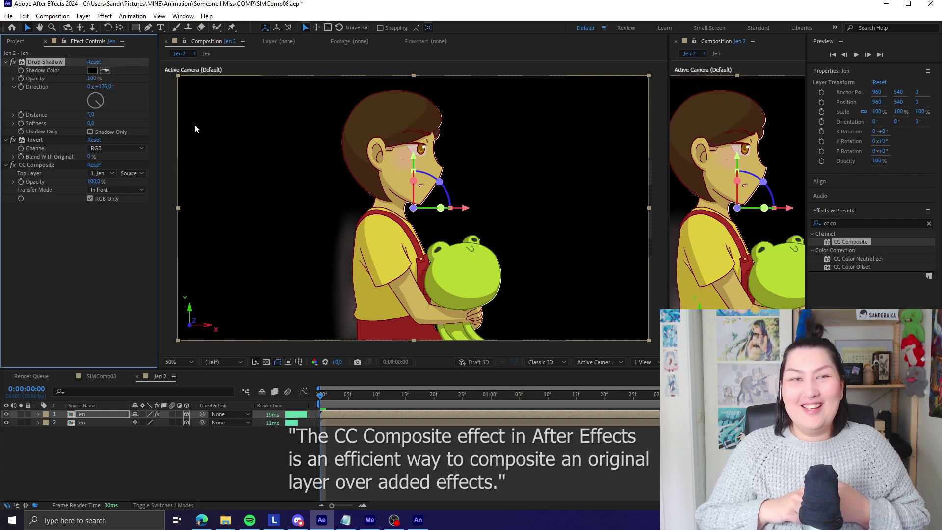
pyautogui.click(90, 132)
# - Set the Invert effect's channel to Alpha and CC Composite's transfer mode to Stencil Alpha
pyautogui.click(99, 149)
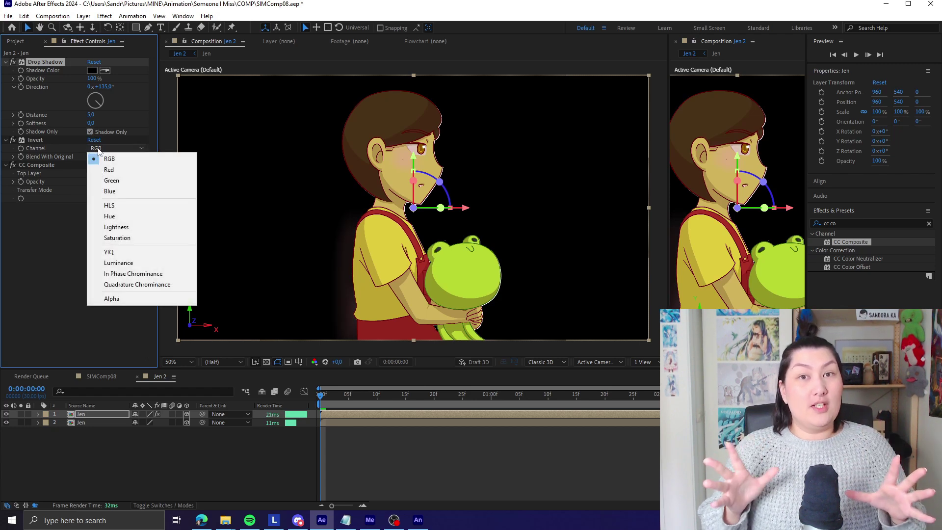
pyautogui.click(111, 298)
pyautogui.click(108, 190)
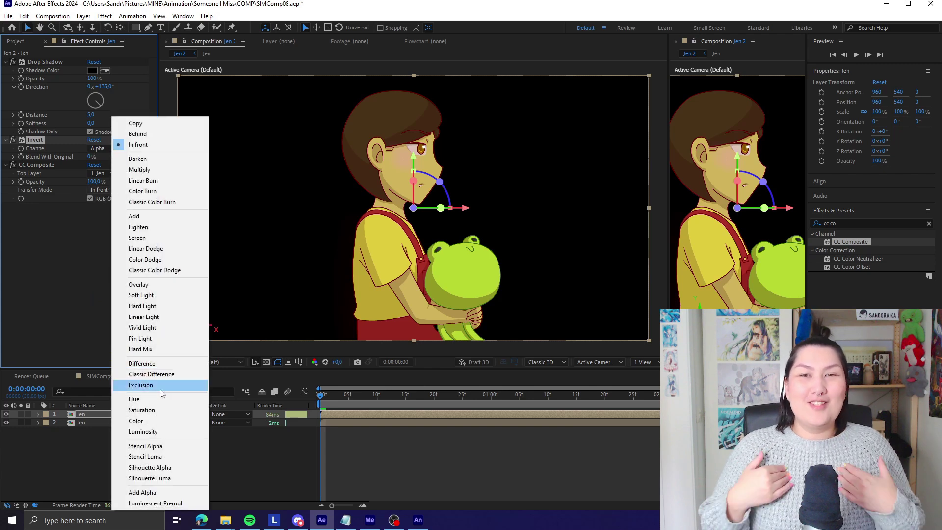
pyautogui.click(159, 446)
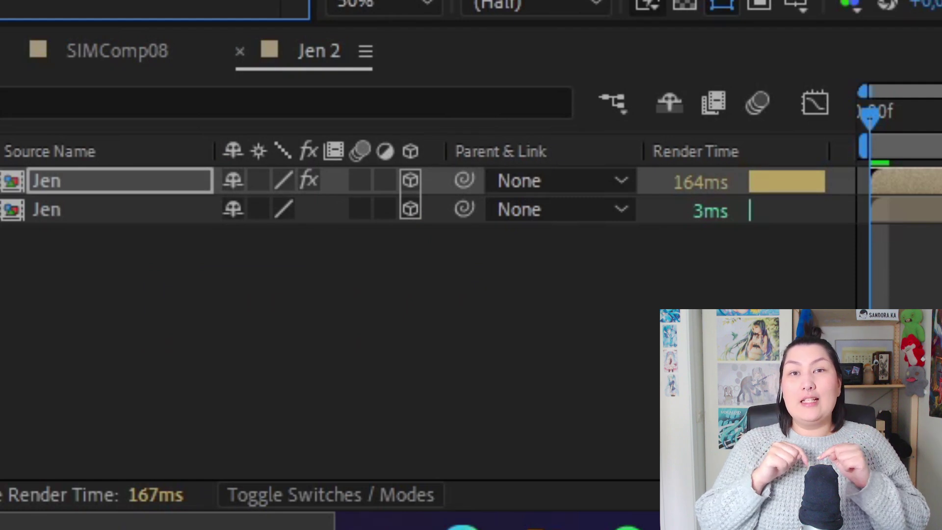
# - Use the top Jen layer as the track matte of the lower Jen layer
pyautogui.click(360, 496)
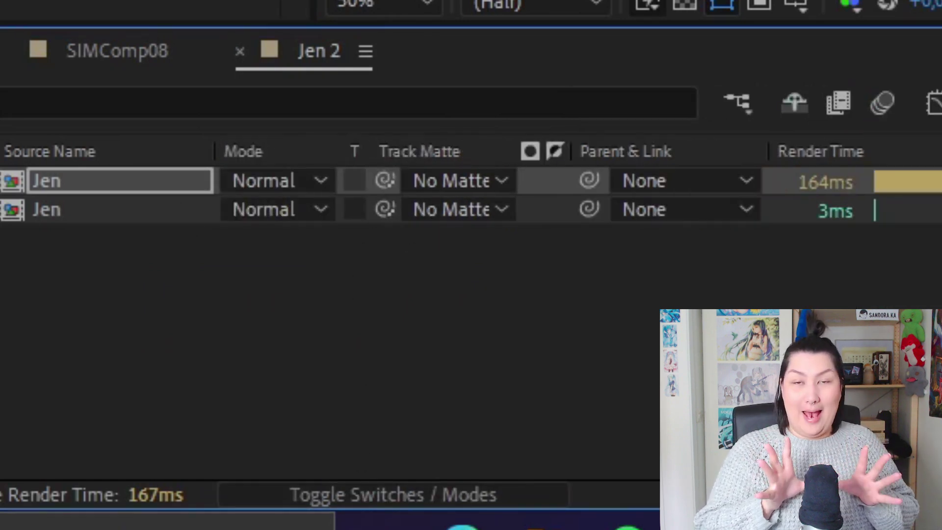
pyautogui.click(476, 215)
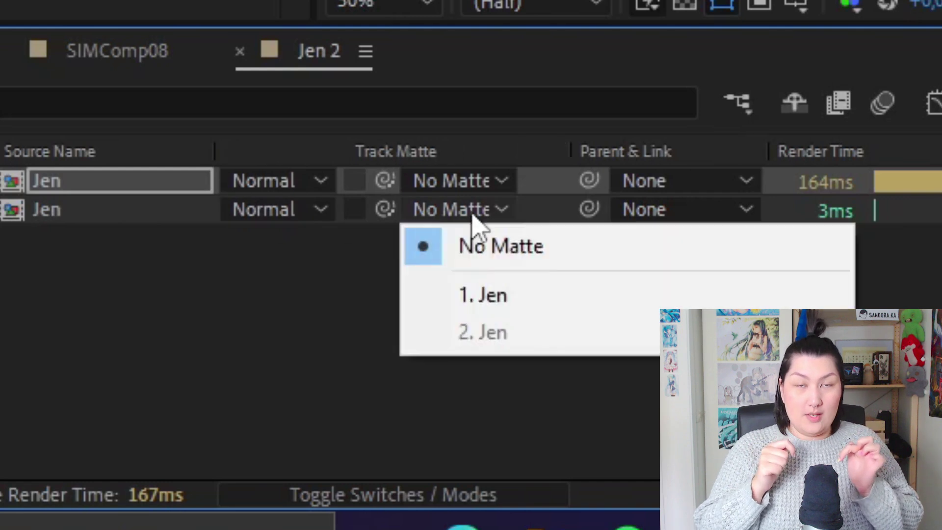
pyautogui.click(516, 300)
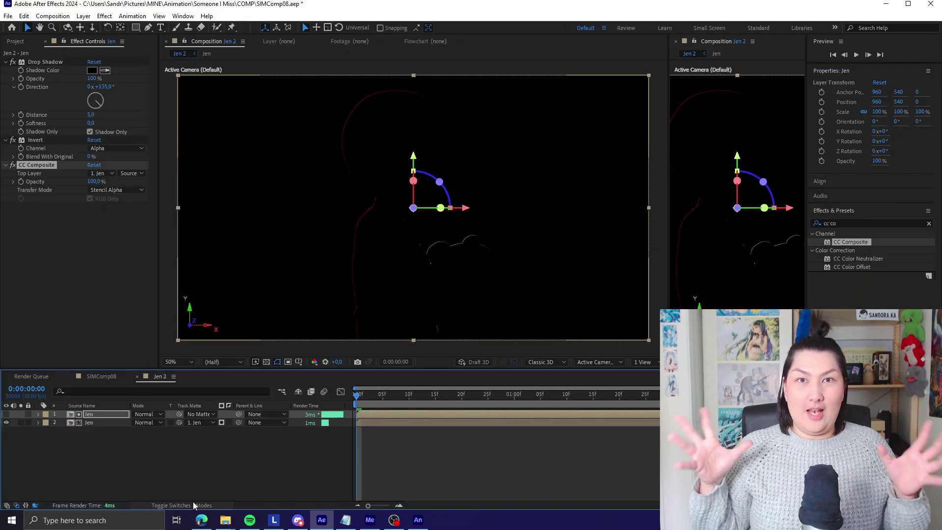
pyautogui.click(193, 506)
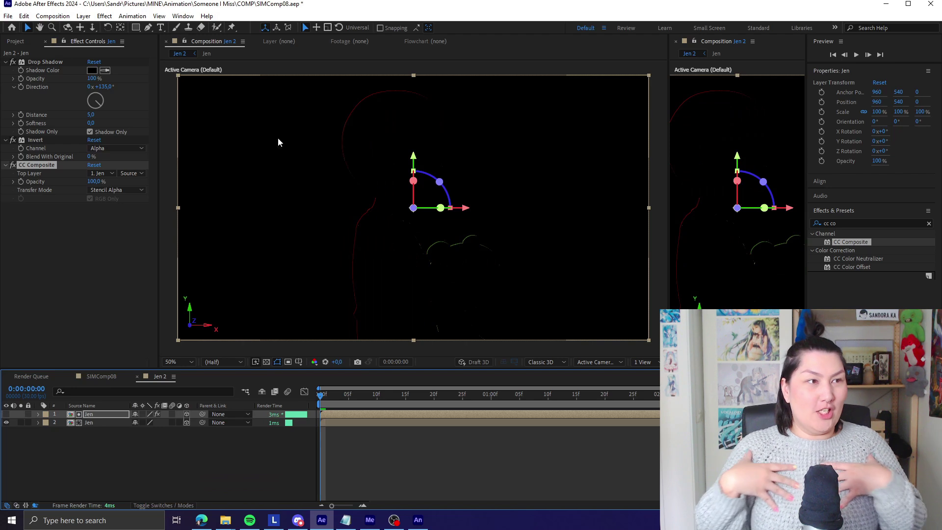
# - Set the Drop Shadow direction to -115° and its distance to 12 so the rim falls on the character's front edge
pyautogui.moveTo(98, 106); pyautogui.dragTo(71, 92)
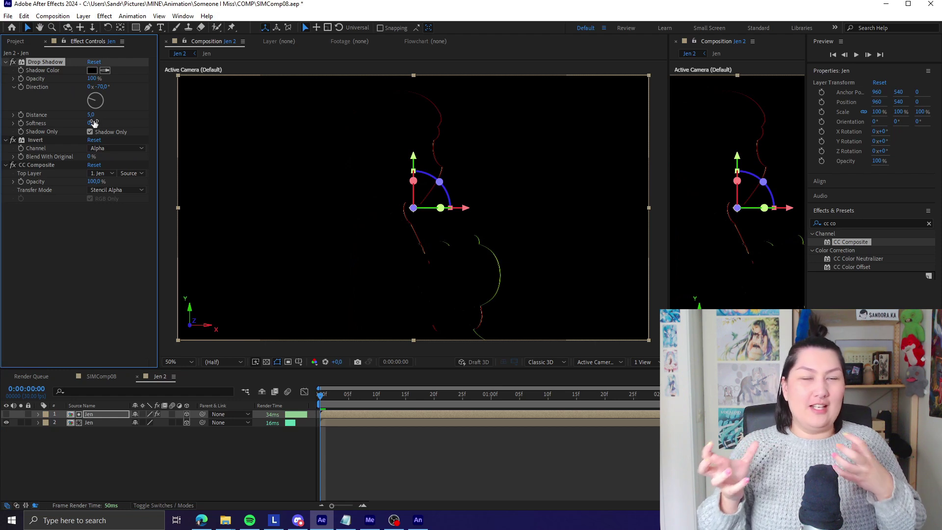
pyautogui.moveTo(91, 117); pyautogui.dragTo(97, 120)
pyautogui.click(91, 103)
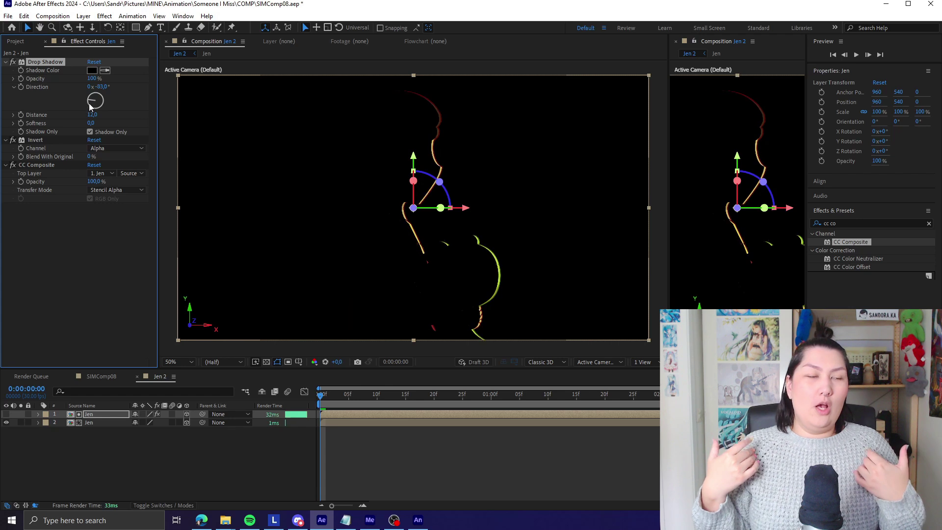
# - Add a white spot light to Jen 2 with 100% intensity, a 90° cone angle and 50% cone feather
pyautogui.rightClick(391, 324)
pyautogui.moveTo(465, 334)
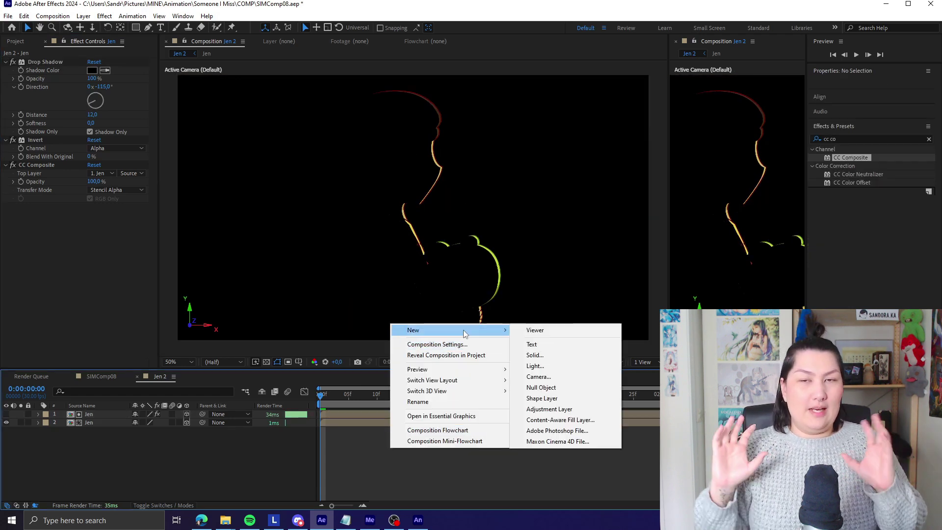
pyautogui.click(551, 366)
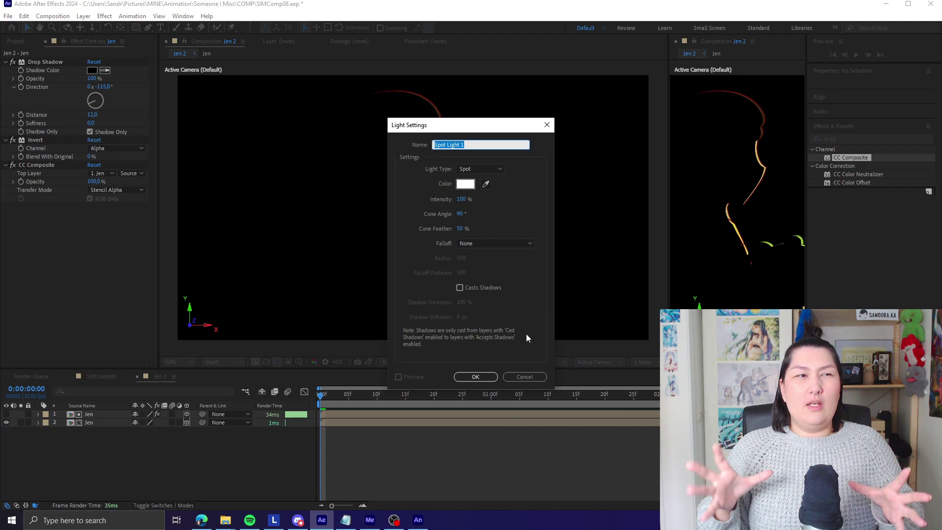
pyautogui.click(475, 376)
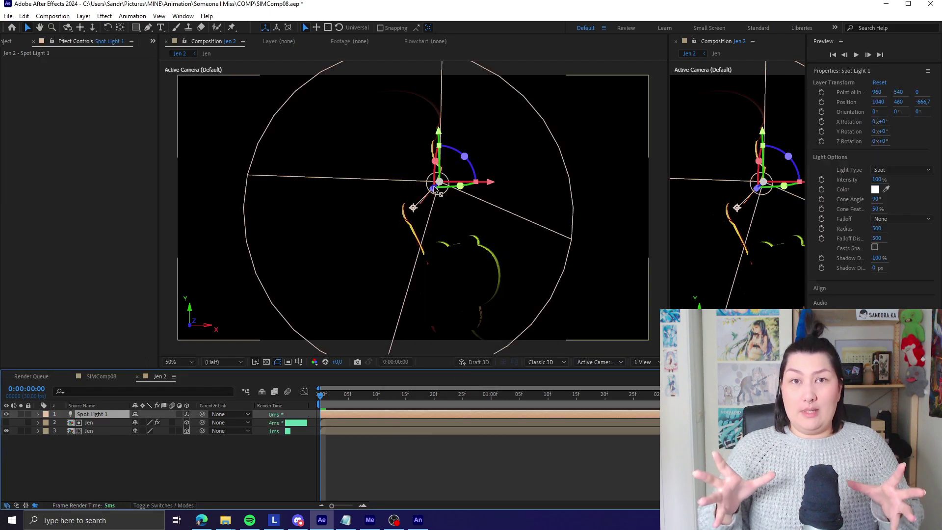
# - Move the spot light up and in front of the character's face, and raise its intensity past 250%
pyautogui.moveTo(439, 182); pyautogui.dragTo(542, 146)
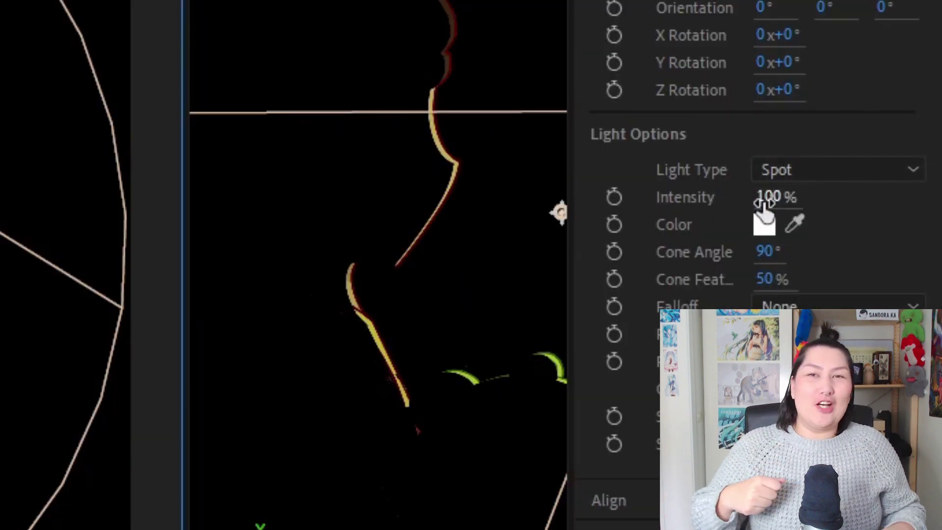
pyautogui.moveTo(763, 205); pyautogui.dragTo(937, 168)
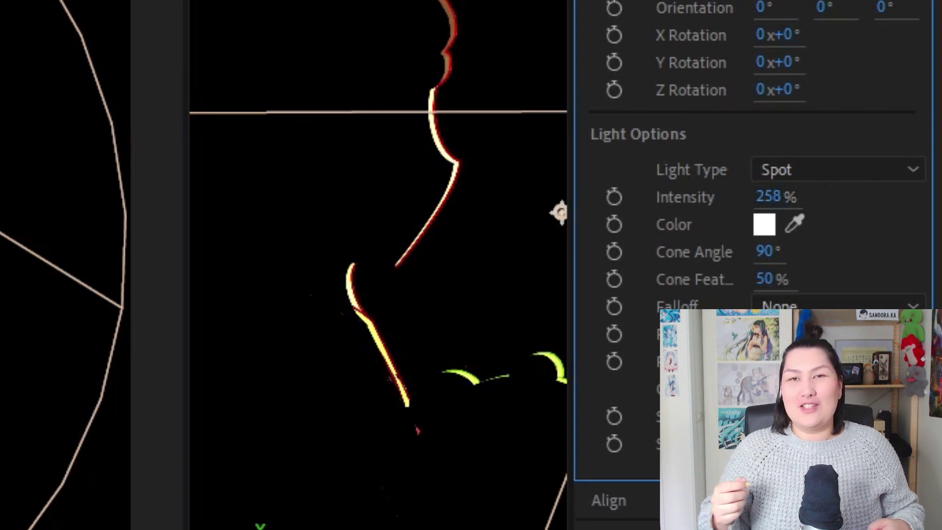
pyautogui.moveTo(763, 195); pyautogui.dragTo(867, 190)
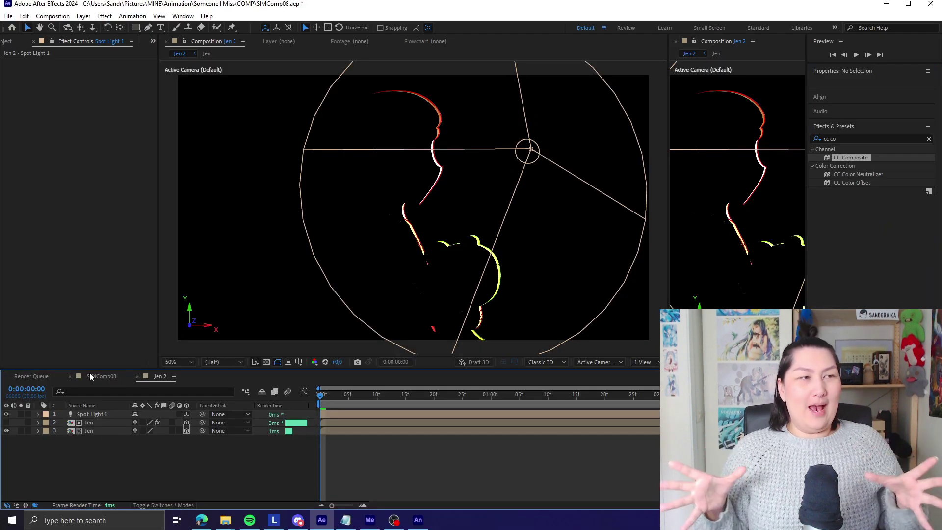
# - Add the Jen 2 composition to SIMComp08 as the top layer, above Jen
pyautogui.click(102, 375)
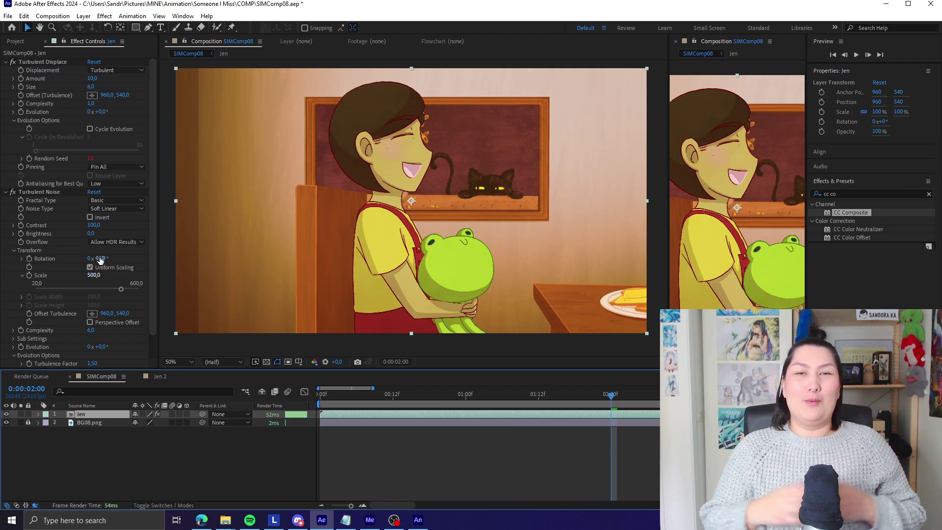
pyautogui.click(16, 42)
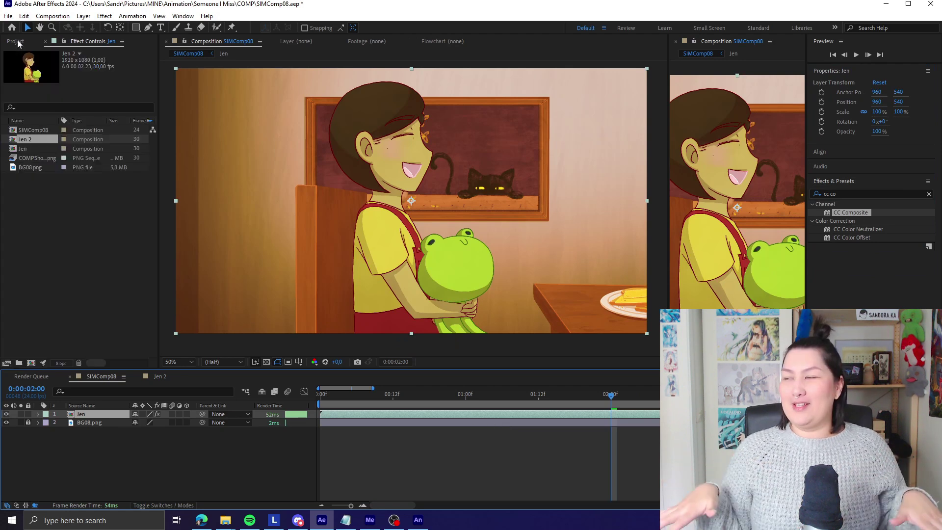
pyautogui.click(29, 147)
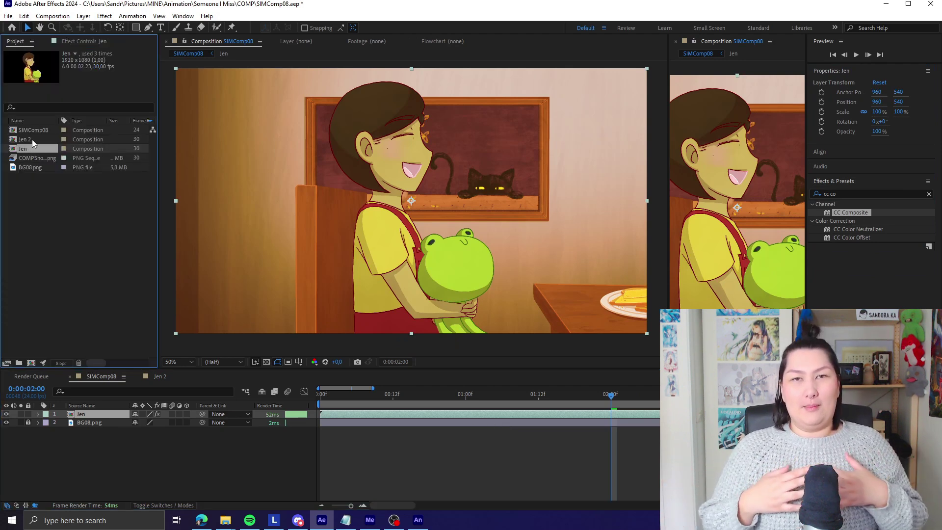
pyautogui.click(32, 139)
pyautogui.moveTo(31, 140); pyautogui.dragTo(356, 415)
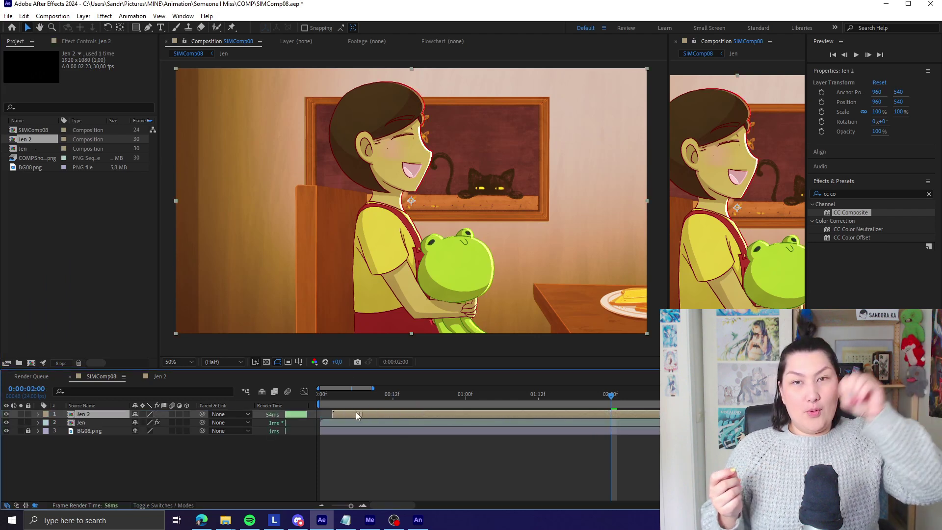
# - Set the Jen 2 layer's opacity to 70%, checking the rim light at frame 8
pyautogui.moveTo(612, 398); pyautogui.dragTo(388, 410)
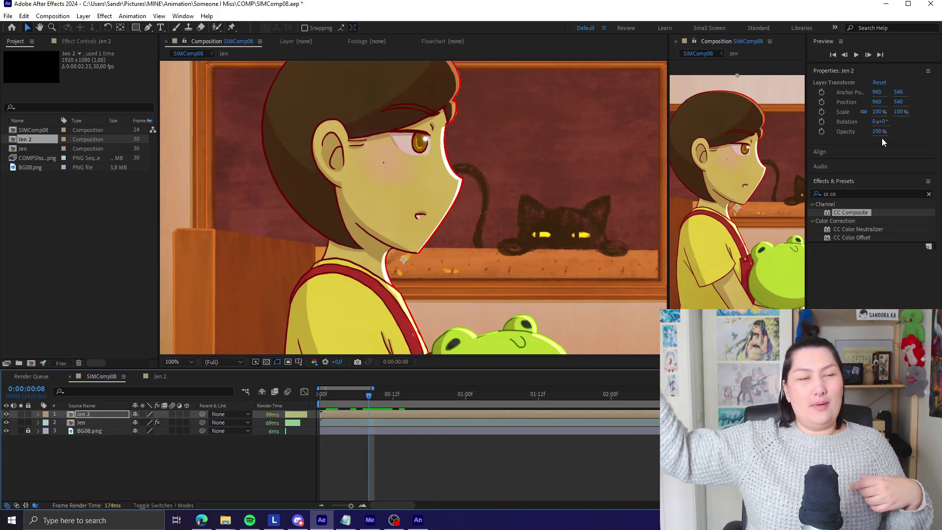
pyautogui.click(881, 138)
pyautogui.write('1')
pyautogui.moveTo(794, 133); pyautogui.dragTo(822, 143)
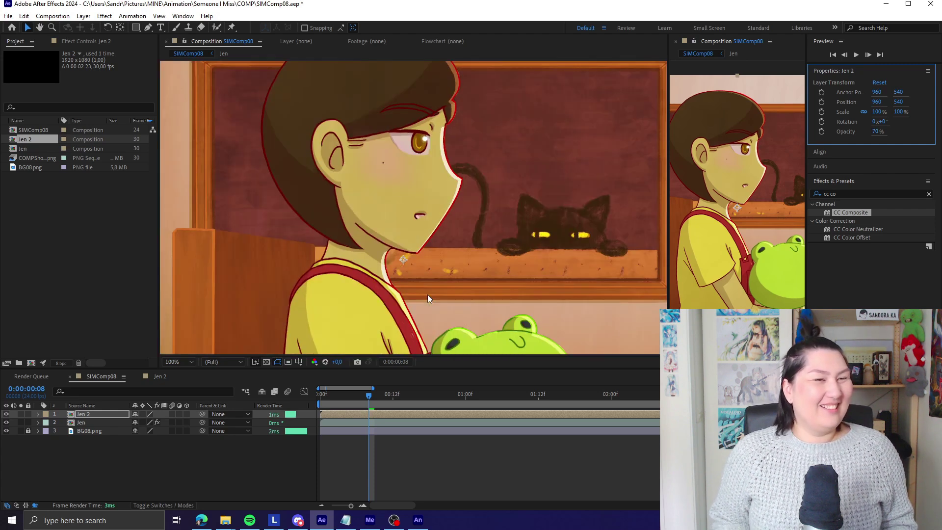
# - Play back SIMComp08 from frame 8 to examine the rim light in motion
pyautogui.click(855, 55)
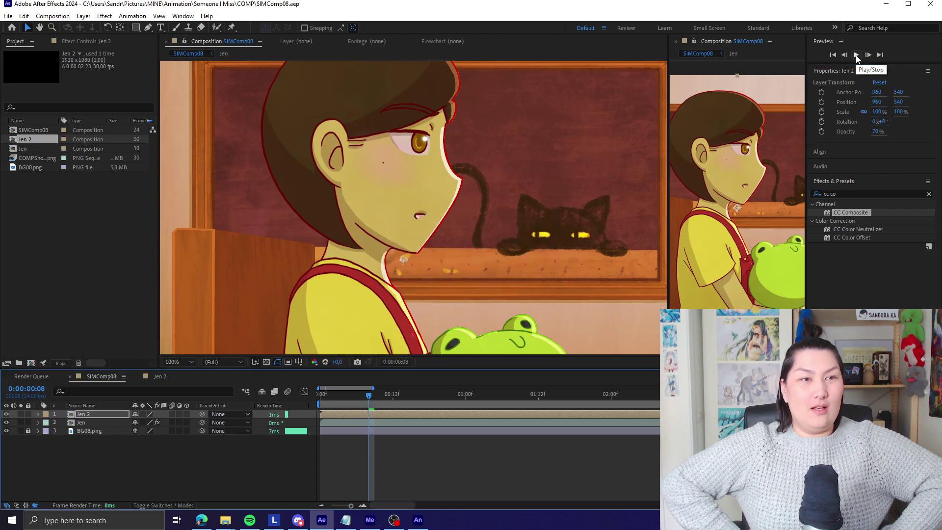
pyautogui.click(856, 55)
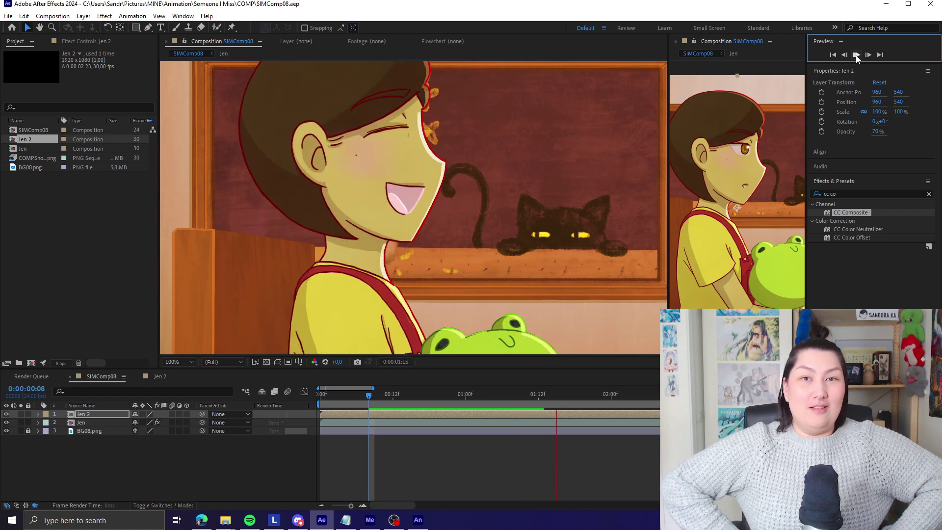
pyautogui.click(856, 58)
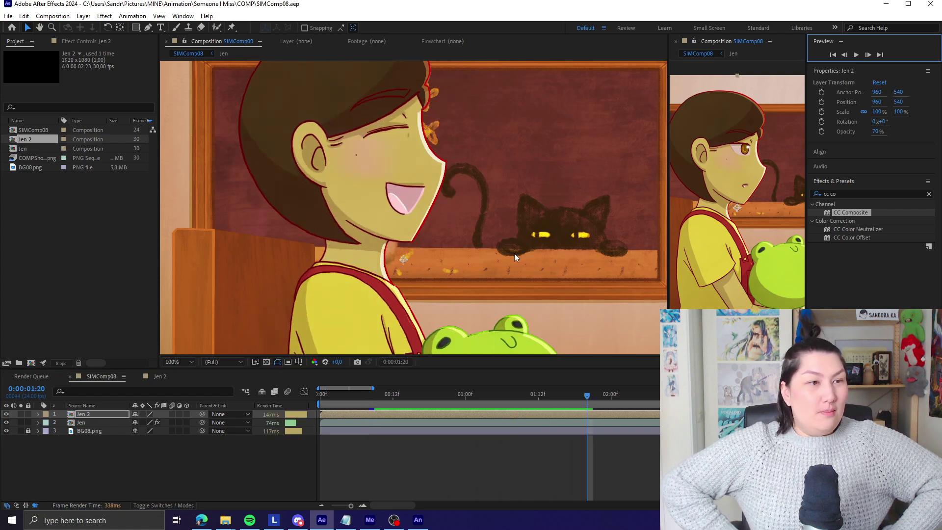
# - Create an adjustment layer above the Jen 2 layer in SIMComp08
pyautogui.scroll(-2, 514, 253)
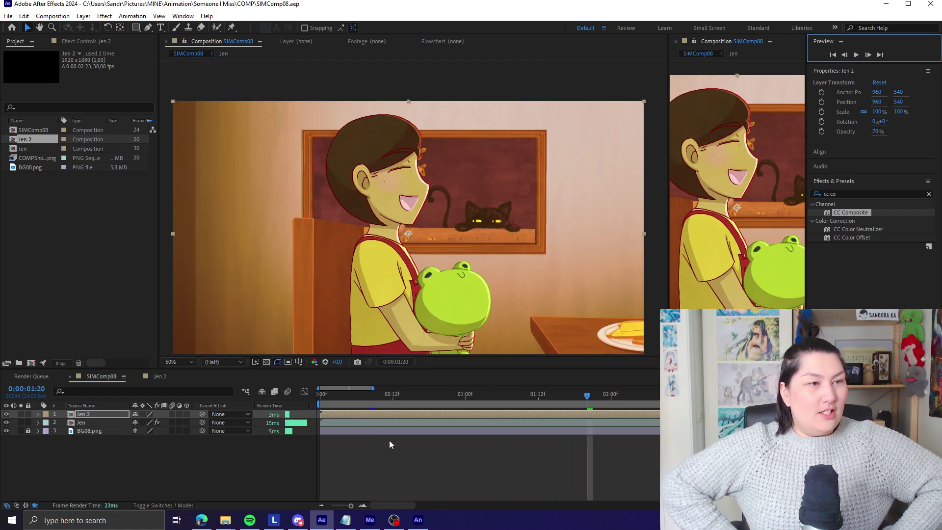
pyautogui.rightClick(387, 461)
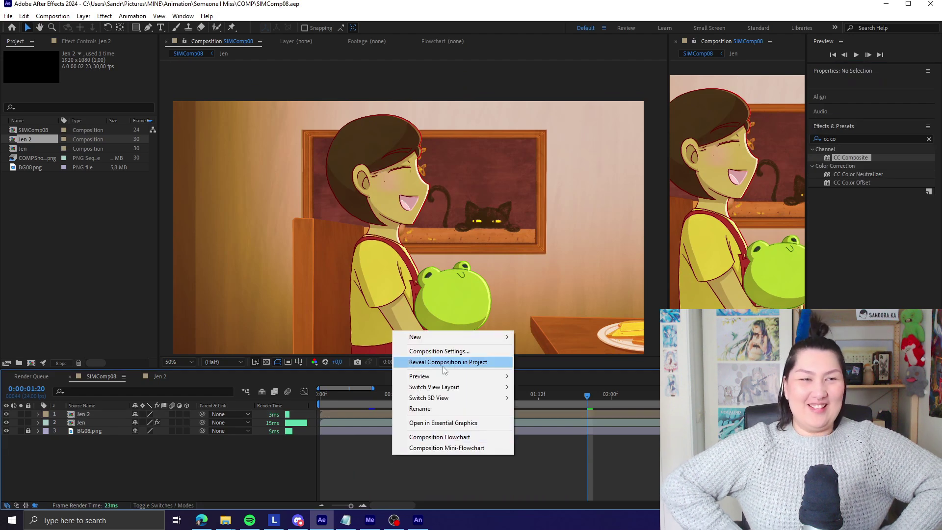
pyautogui.moveTo(431, 337)
pyautogui.click(567, 416)
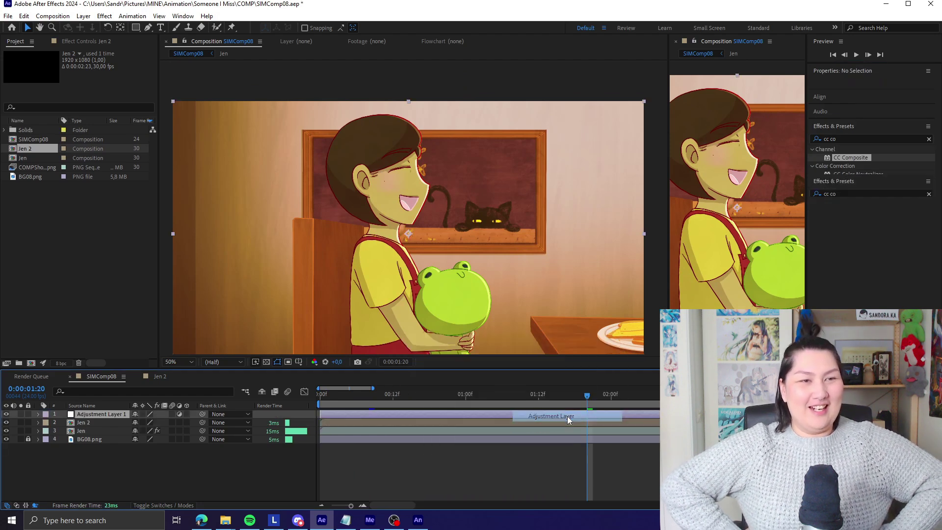
# - Apply Photo Filter to the adjustment layer using Warming Filter (85) with the density set to 60%
pyautogui.click(928, 194)
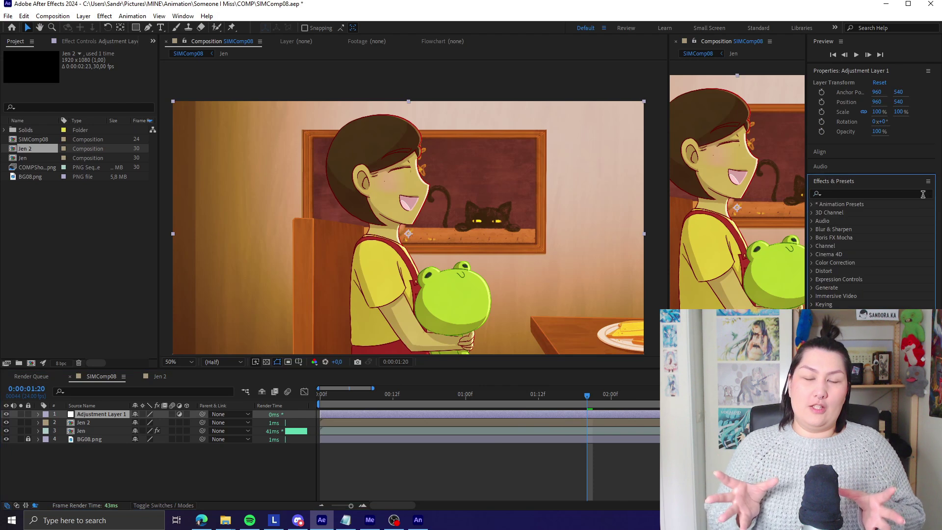
pyautogui.write('photo')
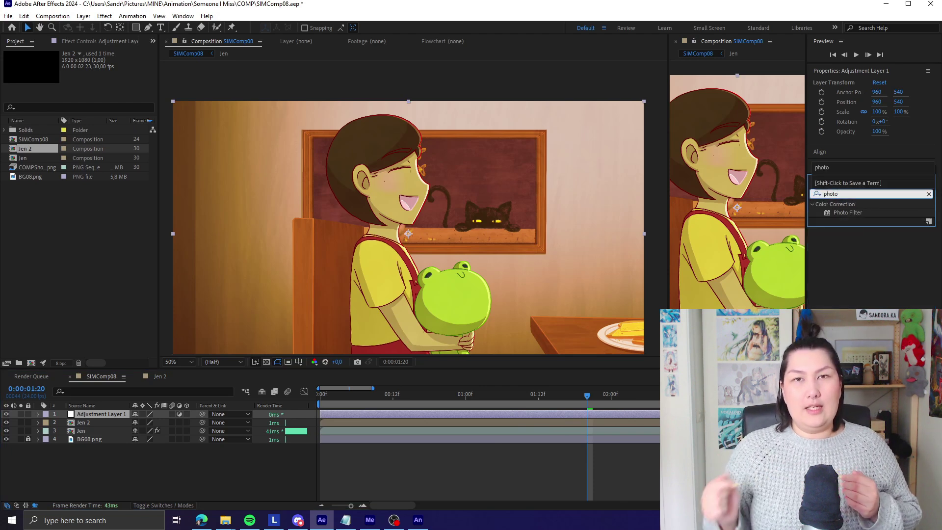
pyautogui.click(872, 216)
pyautogui.moveTo(872, 217); pyautogui.dragTo(498, 419)
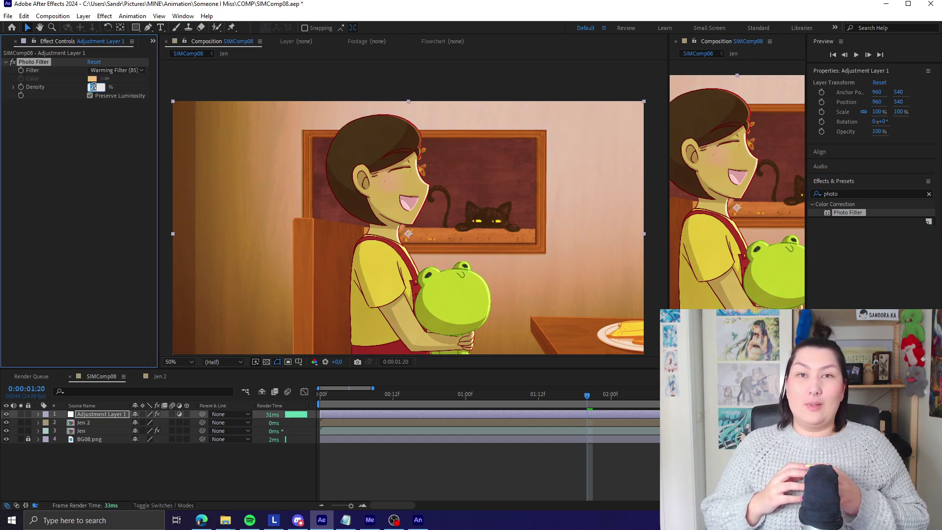
pyautogui.click(439, 460)
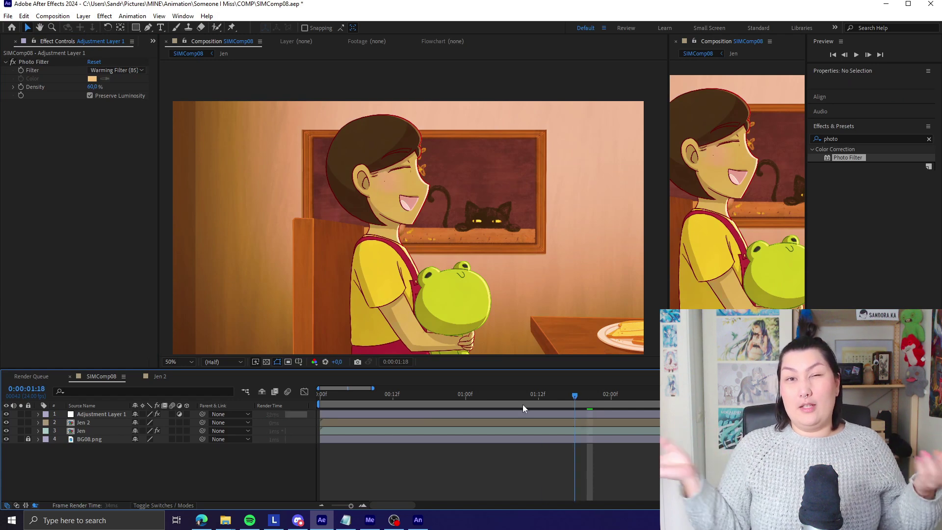
# - Play back SIMComp08 from the start to examine the warmed-up composite, including at full-size view
pyautogui.press('Home')
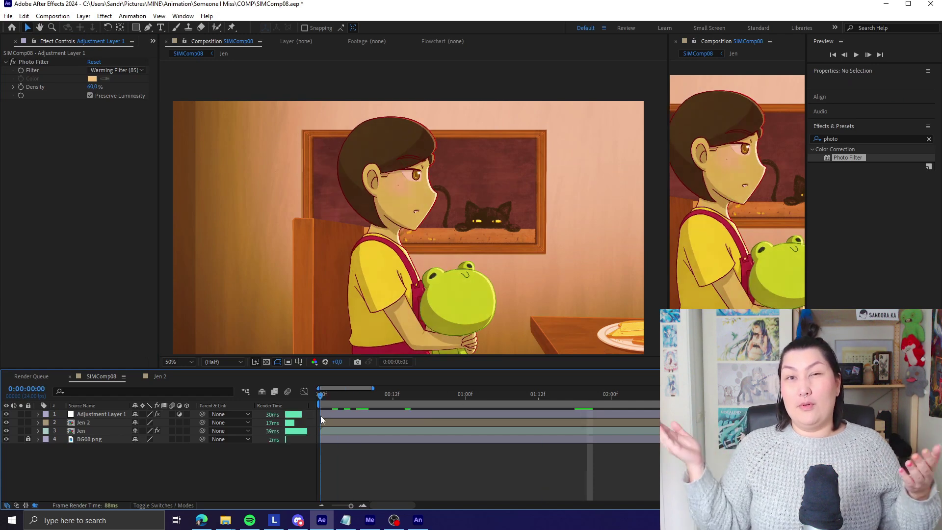
pyautogui.click(856, 55)
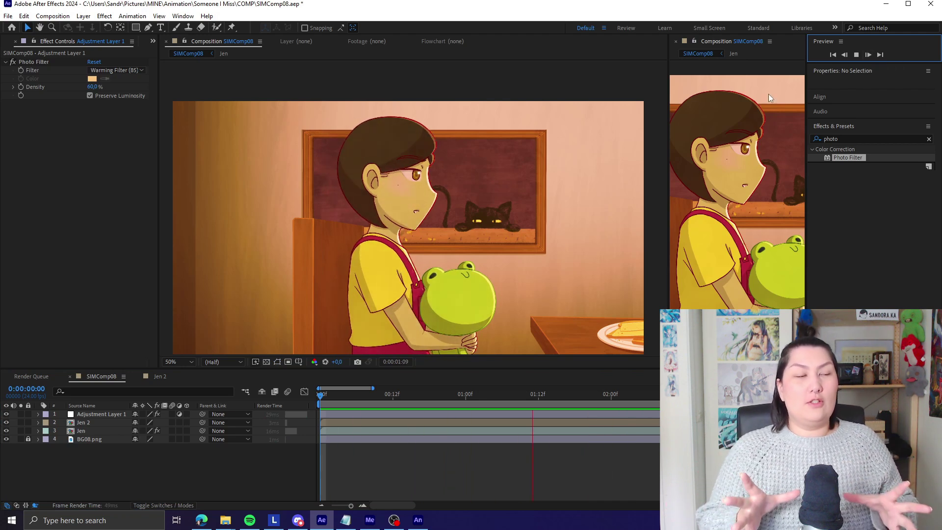
pyautogui.click(857, 55)
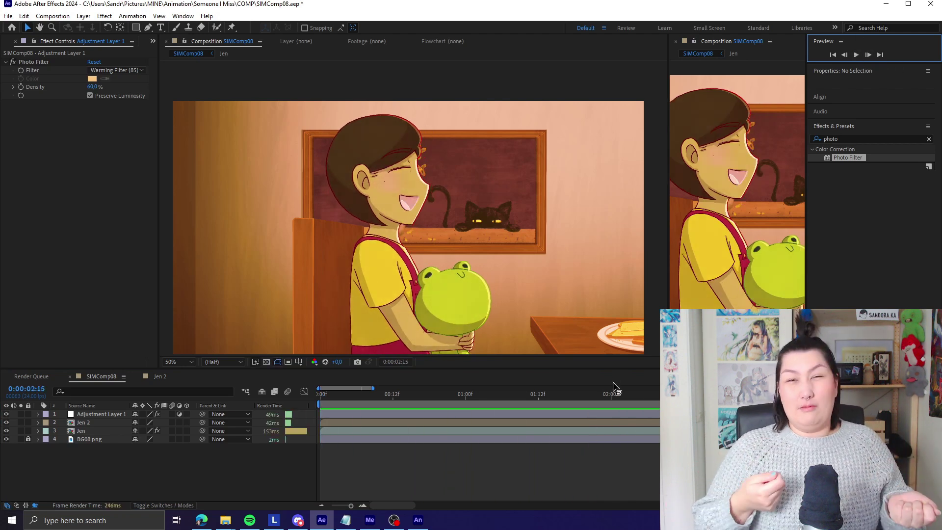
pyautogui.press('/')
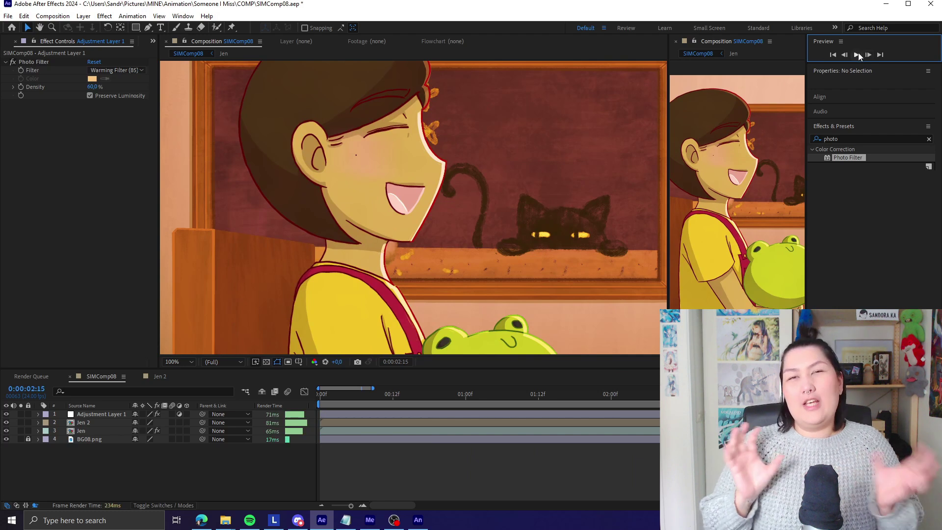
pyautogui.click(857, 55)
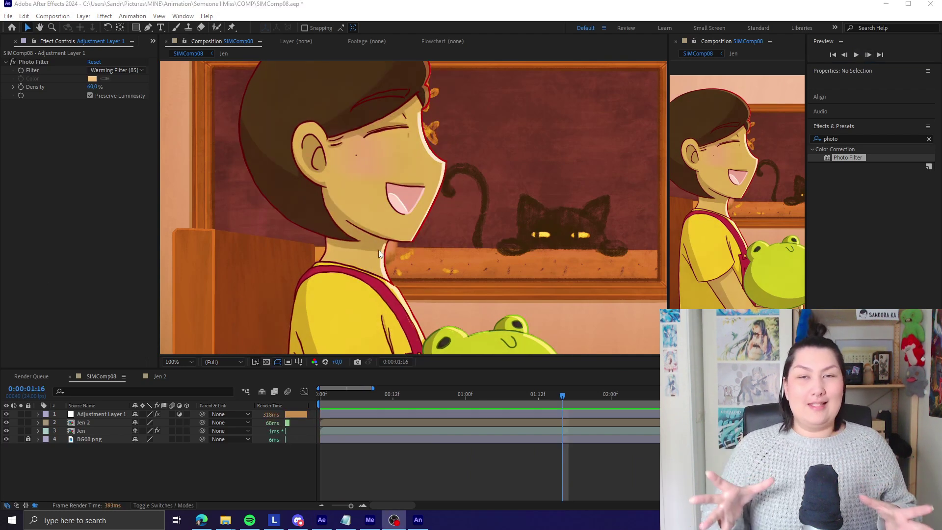
# - Send SIMComp08 to the Adobe Media Encoder queue and start encoding it as H.264 with High Quality 1080p HD
pyautogui.click(8, 16)
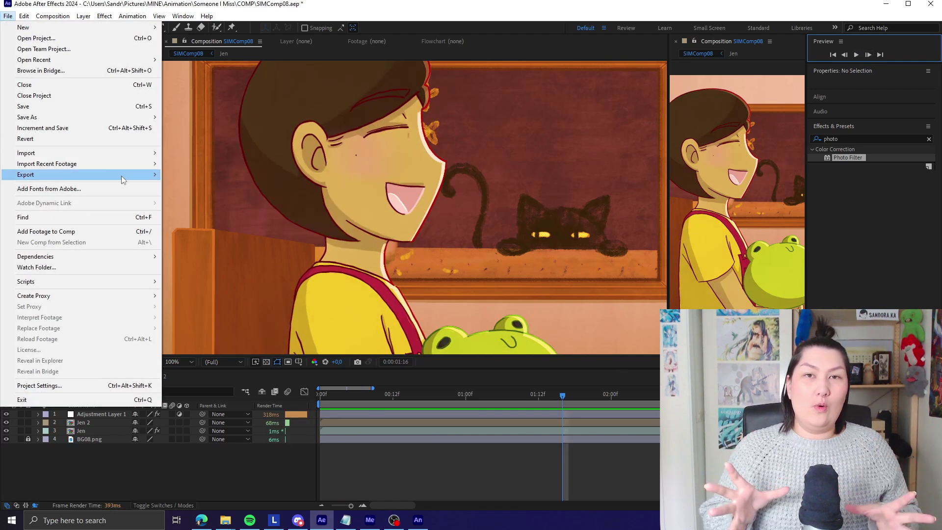
pyautogui.moveTo(123, 179)
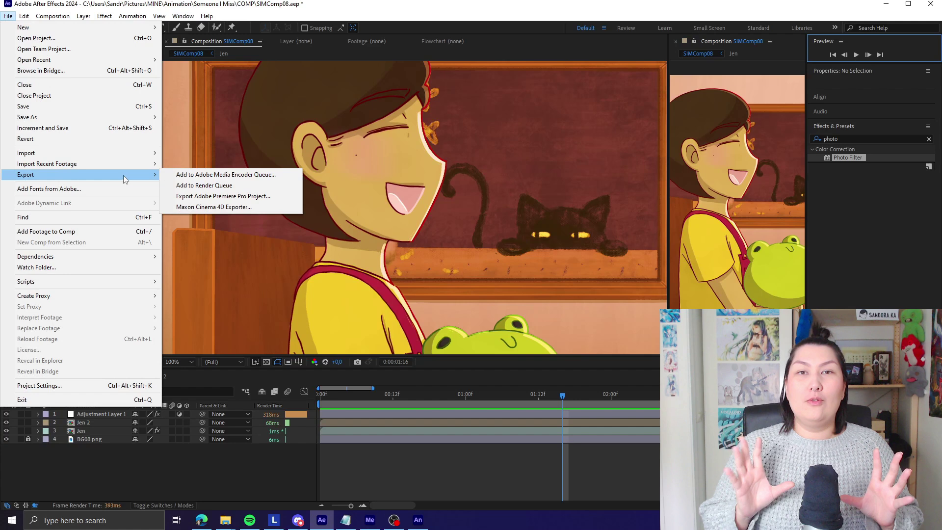
pyautogui.click(240, 176)
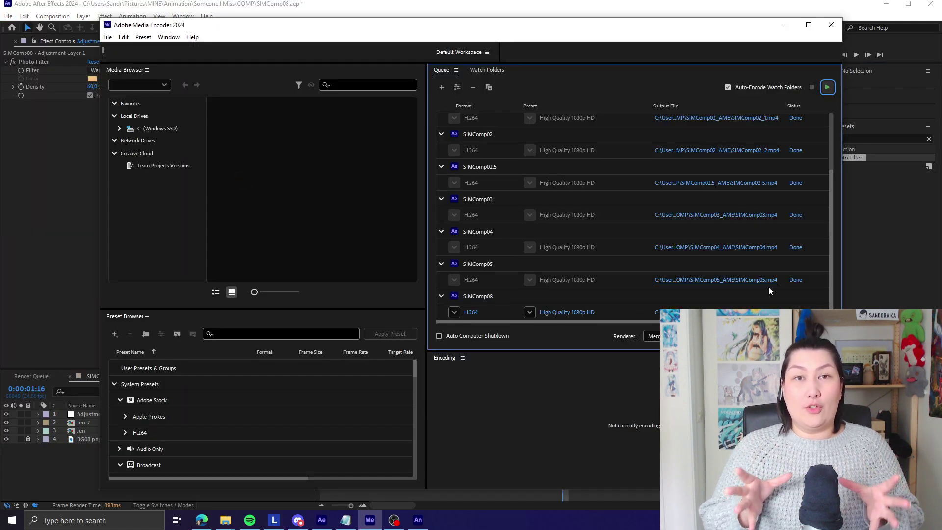
pyautogui.click(827, 88)
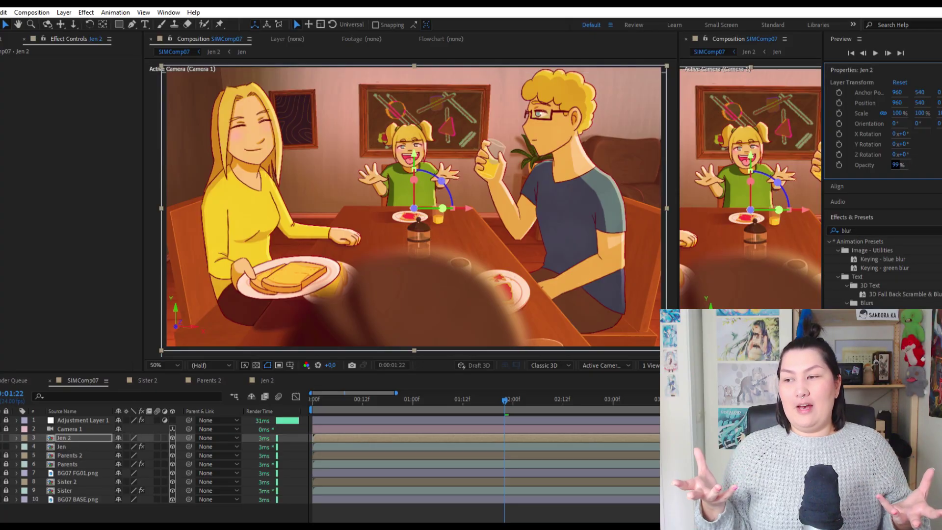
# - Play back SIMComp07 in After Effects to examine the family table shot at several points in time
pyautogui.click(876, 52)
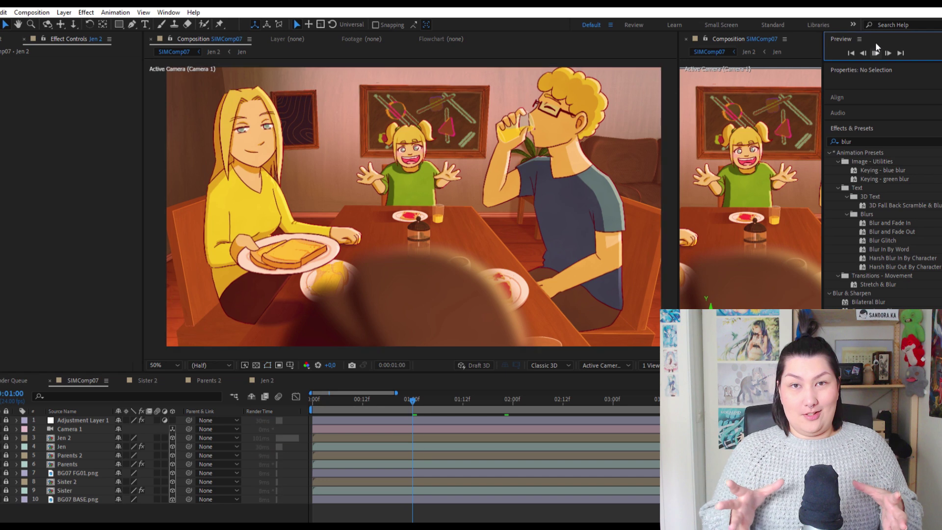
pyautogui.press('space')
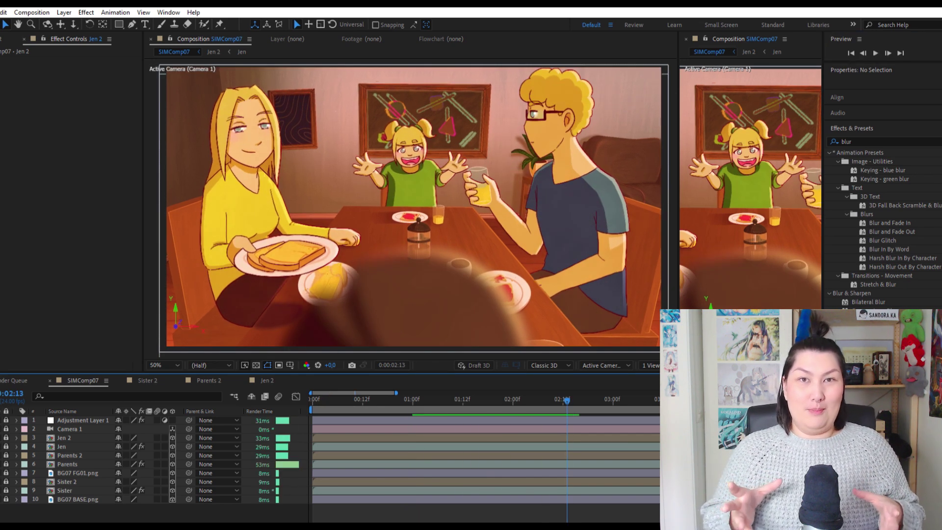
pyautogui.press('space')
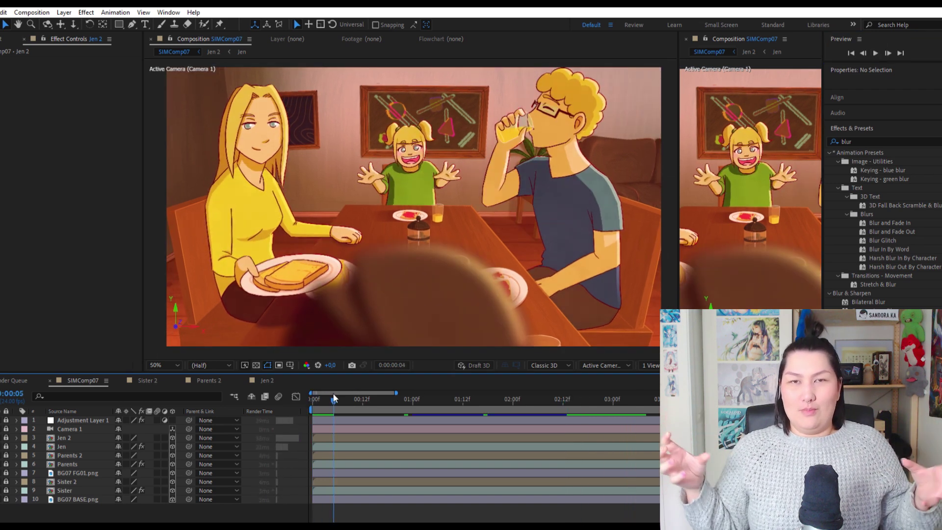
pyautogui.click(548, 415)
pyautogui.press('space')
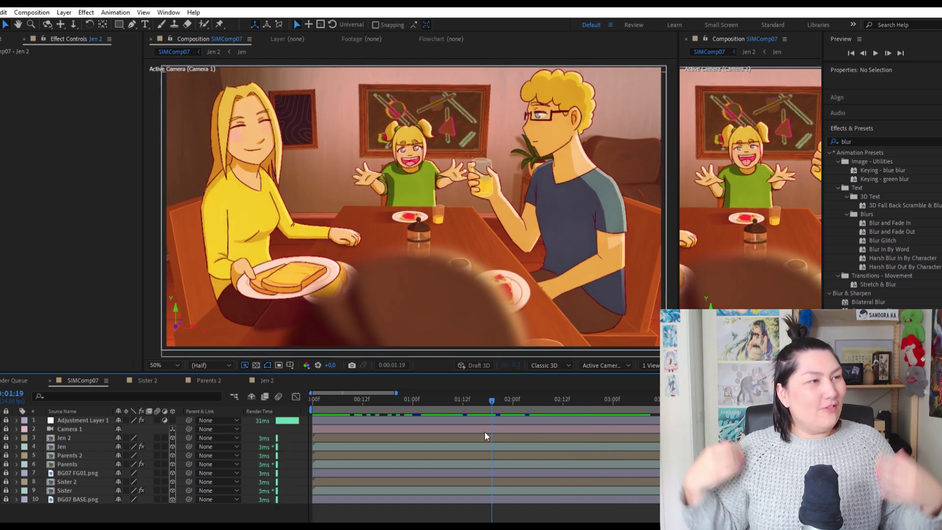
pyautogui.click(314, 400)
pyautogui.click(876, 52)
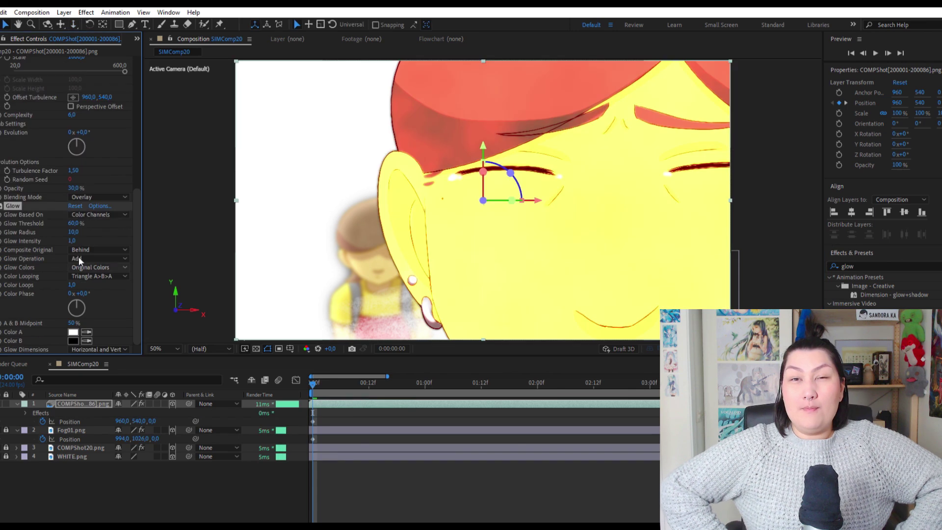
# - Base the COMPShot sequence's Glow on Alpha Channel with A & B Colors, Sawtooth B>A looping, 0% threshold and radius 56
pyautogui.click(98, 214)
pyautogui.click(91, 224)
pyautogui.click(99, 268)
pyautogui.click(91, 276)
pyautogui.click(73, 232)
pyautogui.click(98, 276)
pyautogui.click(118, 287)
pyautogui.moveTo(72, 223); pyautogui.dragTo(42, 223)
pyautogui.write('39')
pyautogui.press('Return')
pyautogui.scroll(-2, 483, 221)
# - Add a null object to SIMComp20, parent the COMPShot sequence layer to it, and scale the null to 108%
pyautogui.click(534, 392)
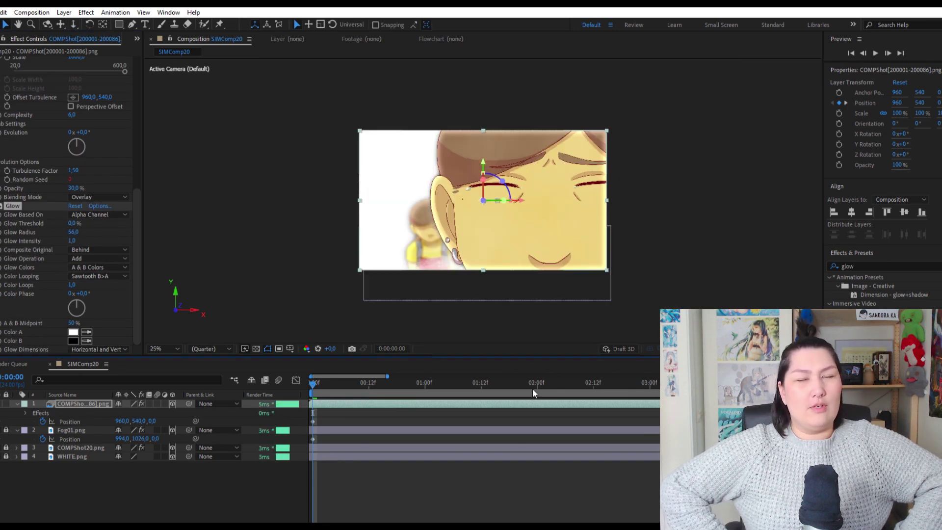
pyautogui.hotkey('ctrl', 'alt', 'shift', 'y')
pyautogui.click(17, 412)
pyautogui.moveTo(65, 403); pyautogui.dragTo(64, 416)
pyautogui.moveTo(189, 403); pyautogui.dragTo(66, 413)
pyautogui.scroll(2, 553, 261)
pyautogui.press('space')
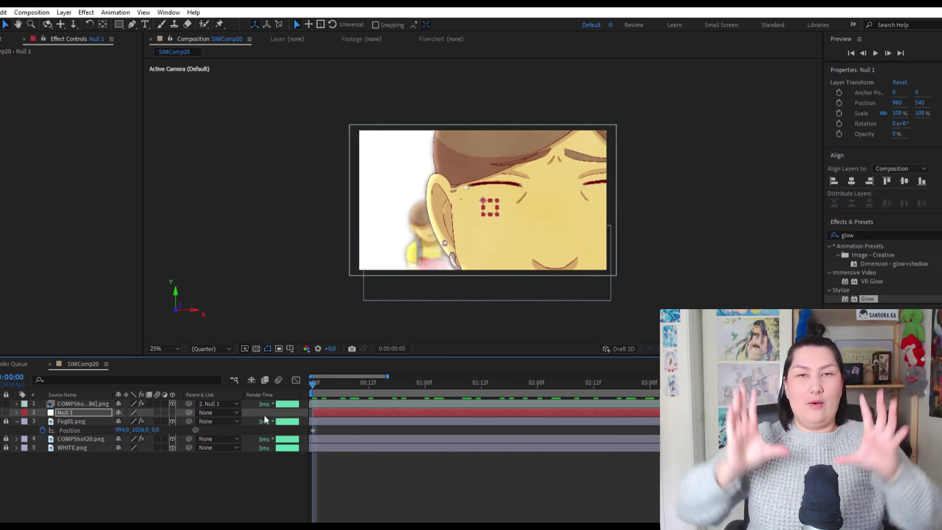
# - Animate the COMPShot20.png layer's horizontal position to reach X 888 at 3:09, and preview the layered motion
pyautogui.click(626, 278)
pyautogui.press('p')
pyautogui.click(875, 53)
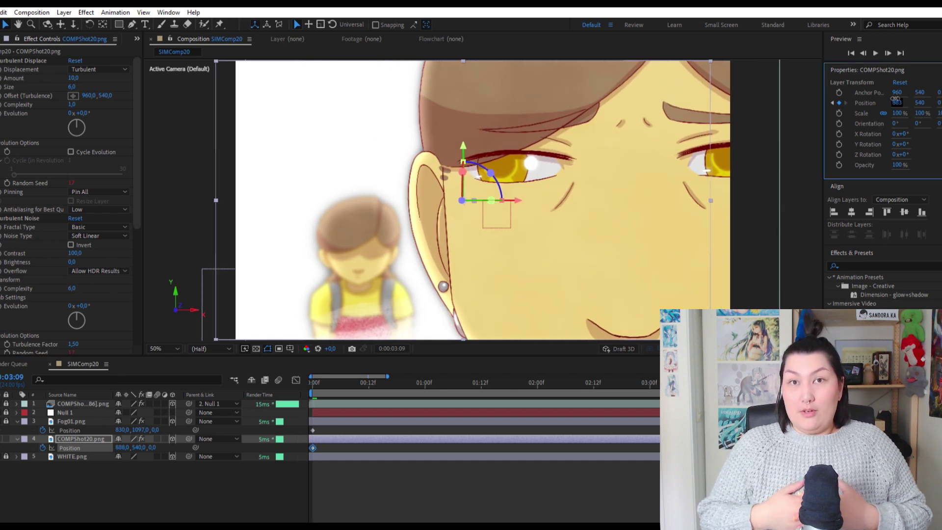
pyautogui.click(875, 53)
pyautogui.click(84, 403)
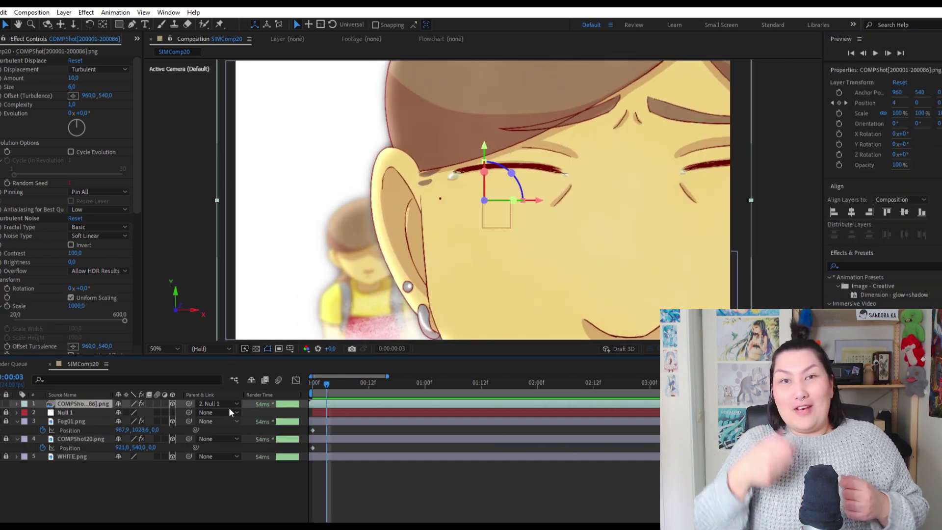
pyautogui.moveTo(895, 102); pyautogui.dragTo(935, 98)
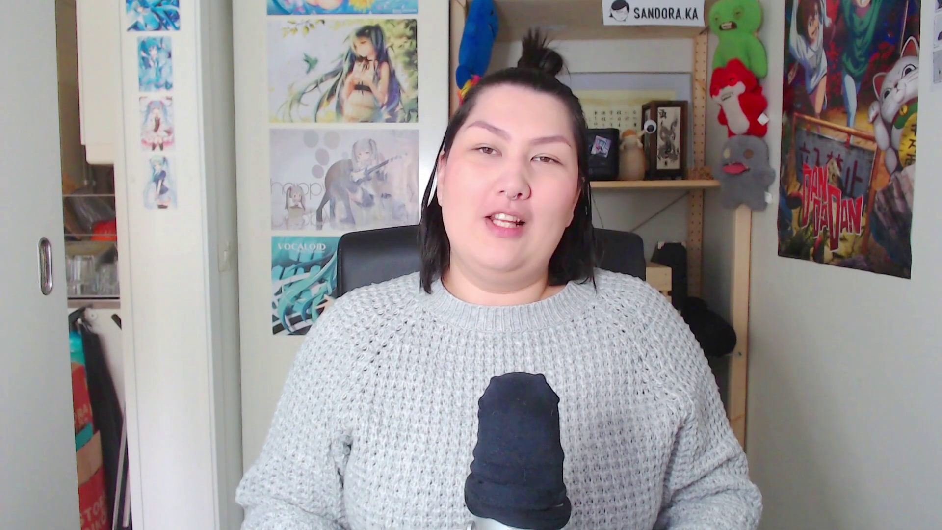